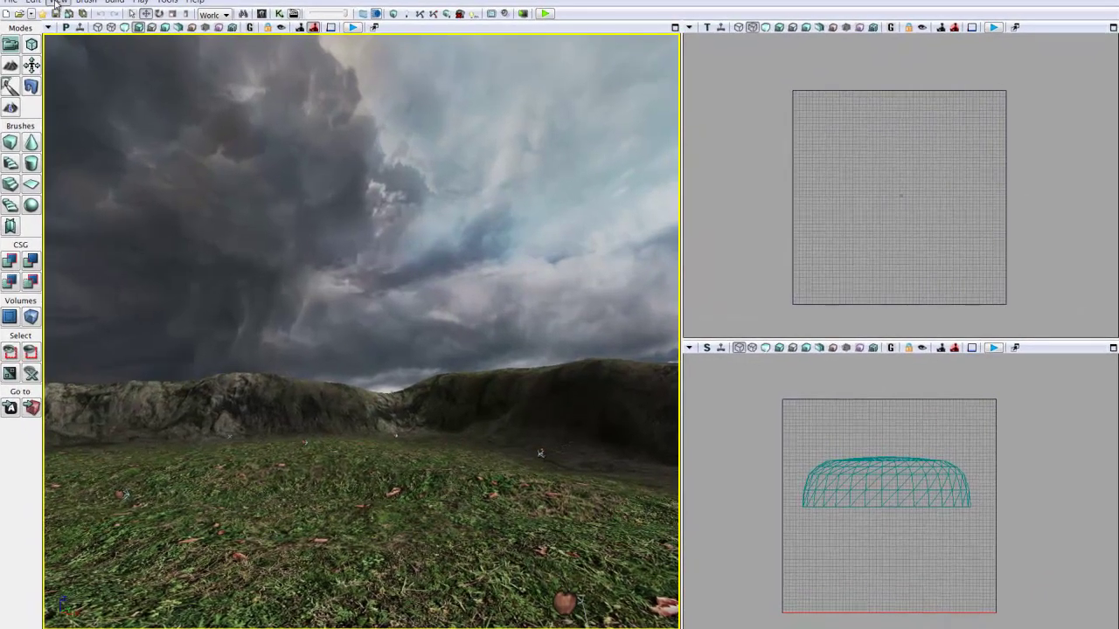
- Open the Content Browser from View > Browser Windows
left_click(107, 21)
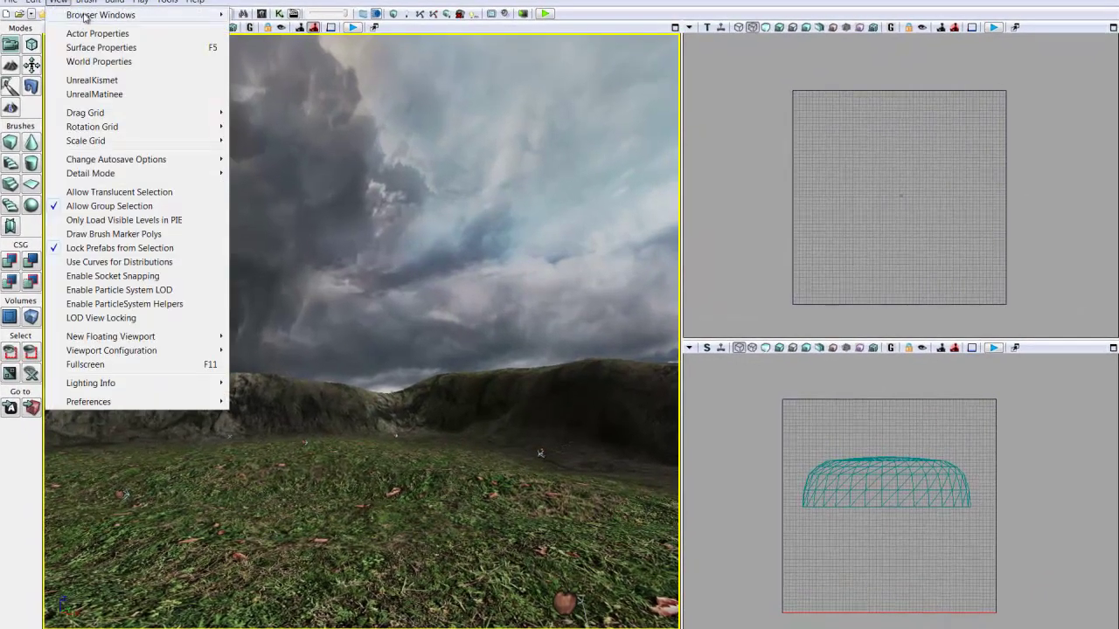
mouse_move(218, 16)
left_click(298, 17)
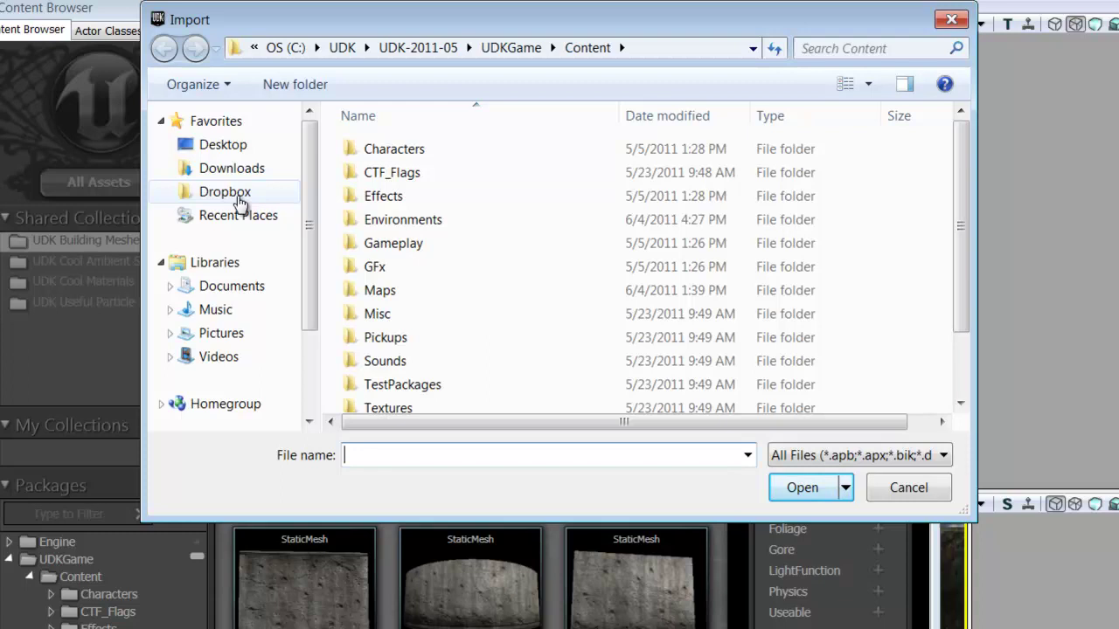
- Open buzzkill_diffuse from Dropbox > UDK Weapons Setup > testing_export for import
left_click(208, 194)
double_click(370, 267)
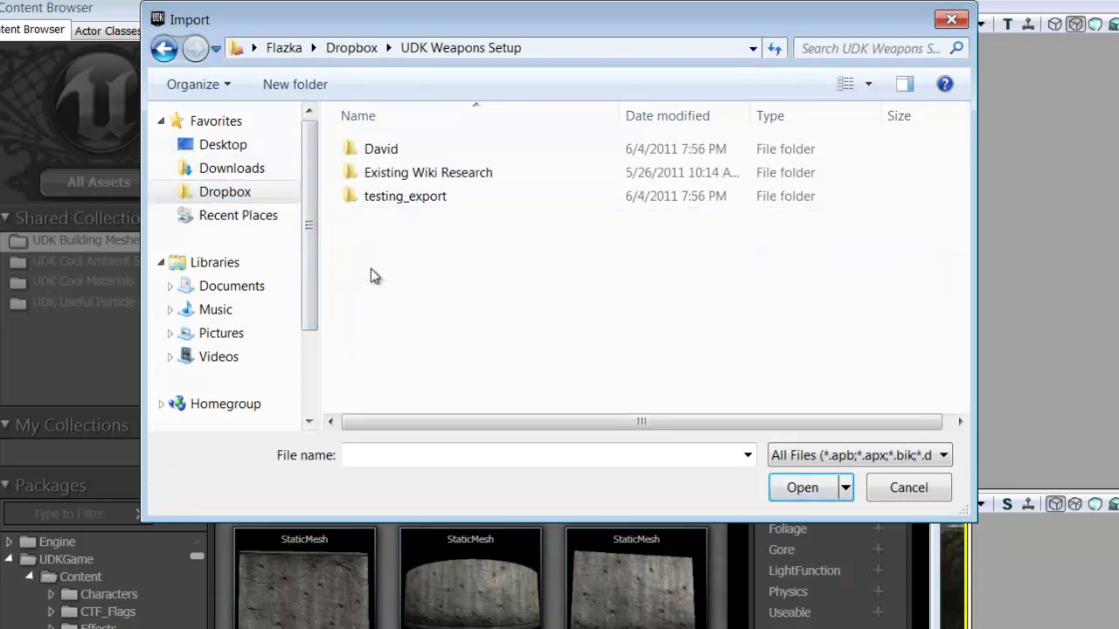
double_click(382, 202)
double_click(770, 171)
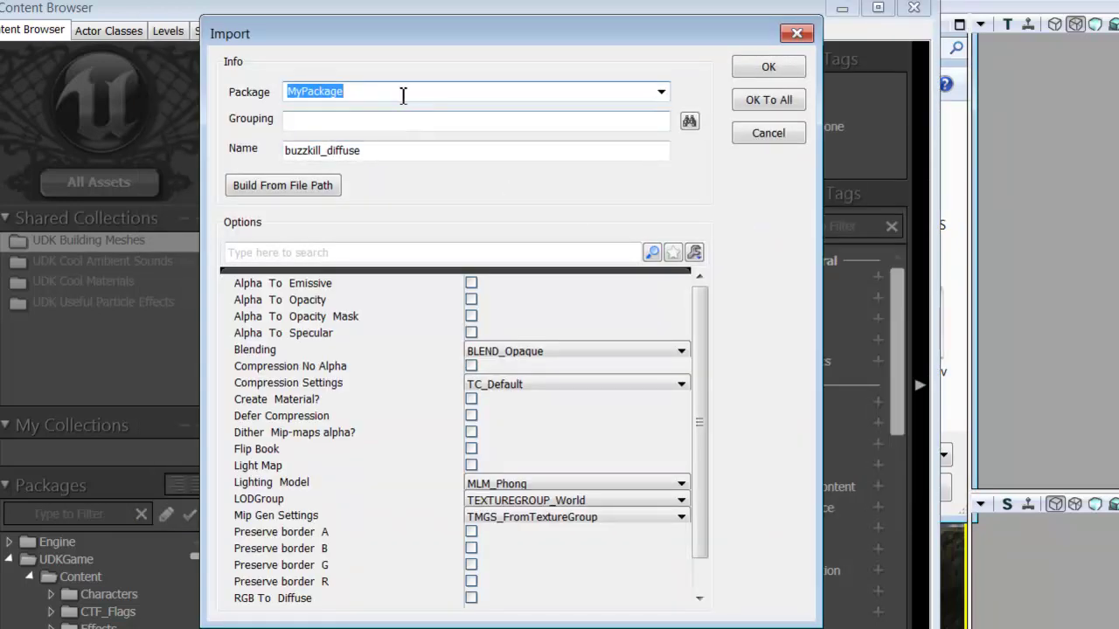
- Set the import package to WP_Buzzkill and the grouping to Textures
type("Wo")
key("BackSpace")
type("P_")
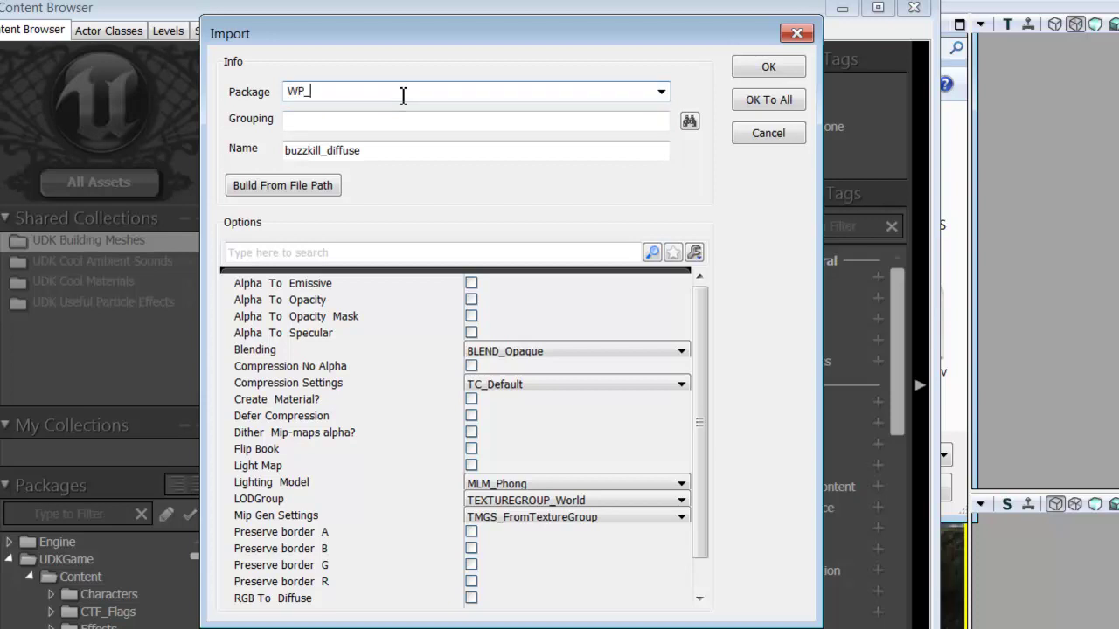
type("Buzzkill")
left_click(343, 119)
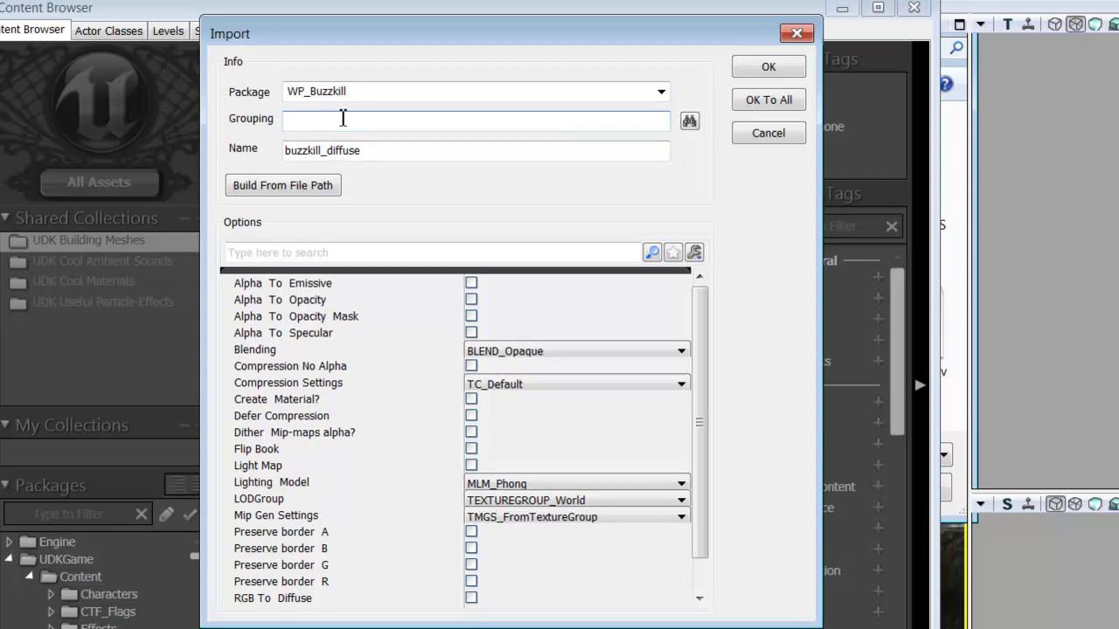
type("Textures")
- Prefix the texture name with T_WP_, choose LOD group TEXTUREGROUP_Weapon, and import
key("Tab")
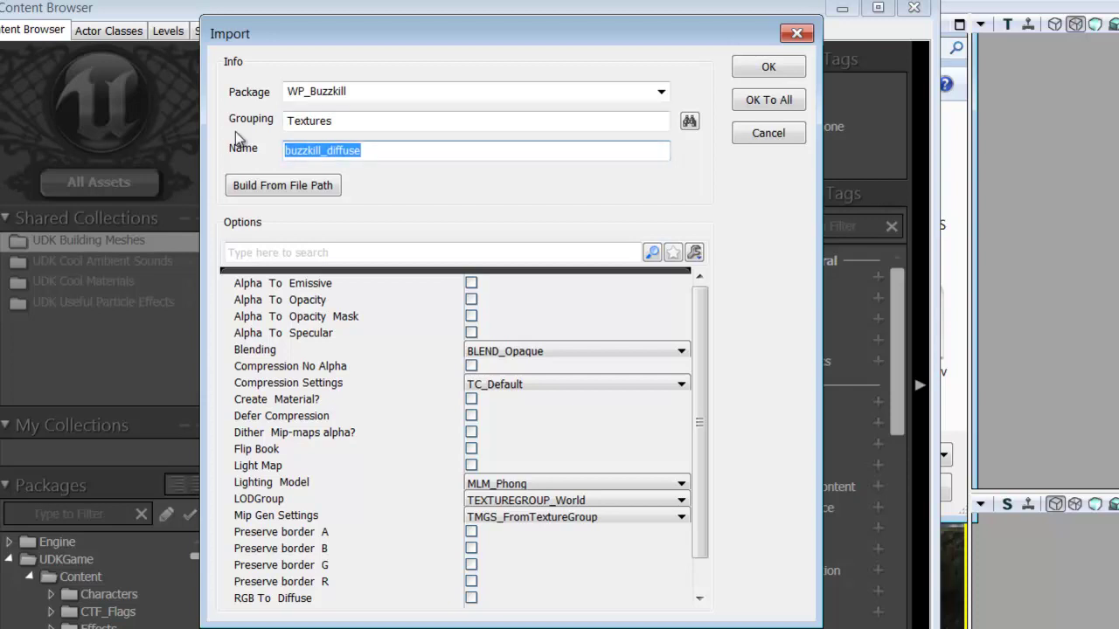
key("Home")
type("T")
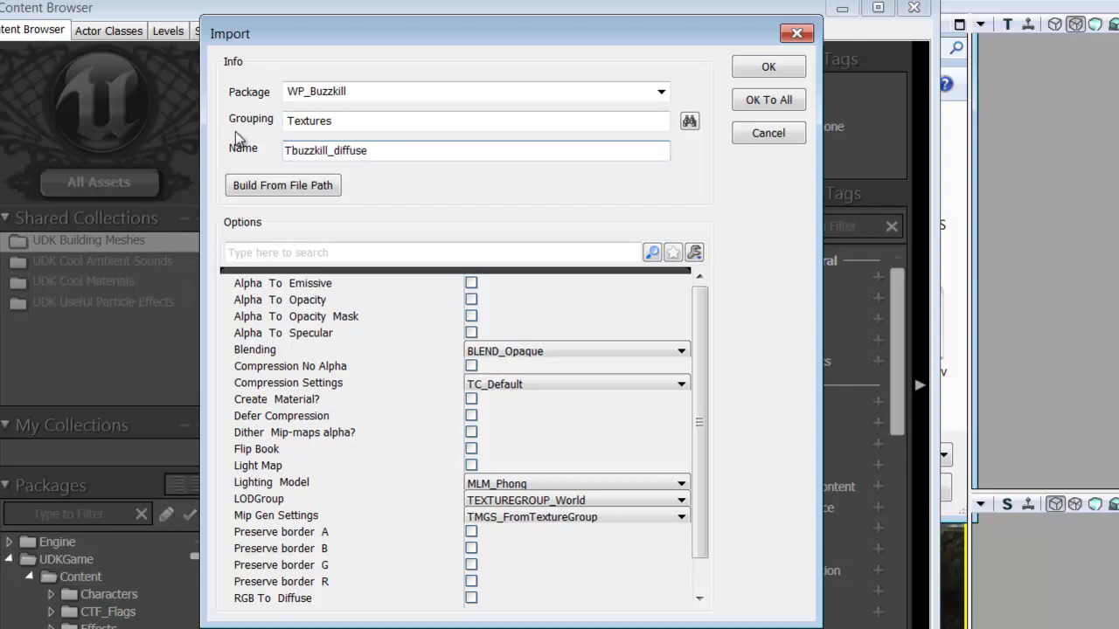
type("_WP_")
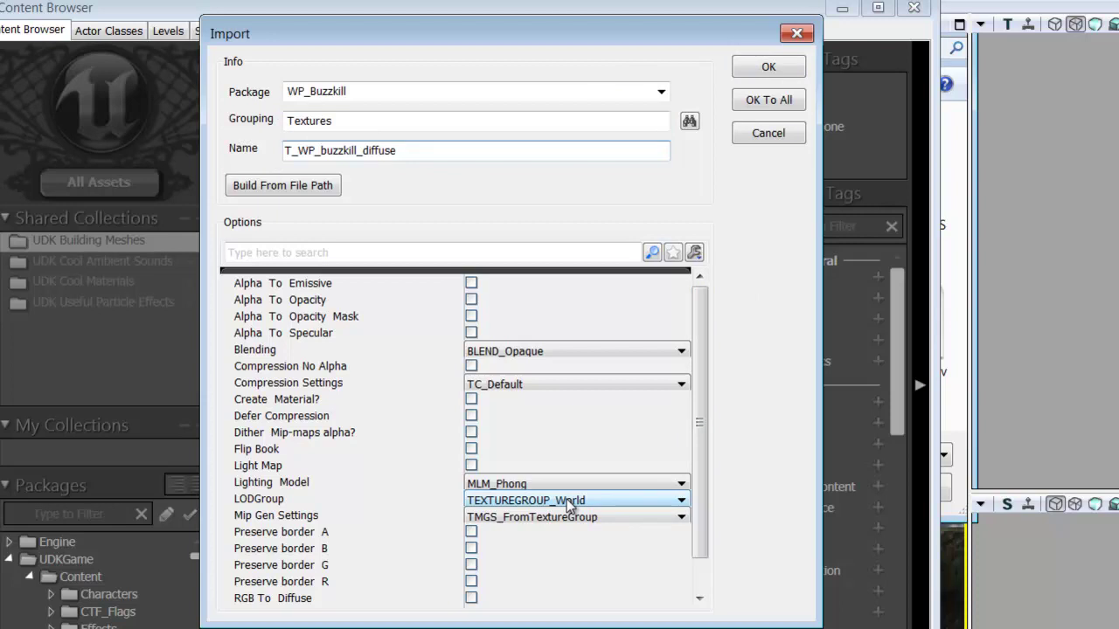
left_click(569, 503)
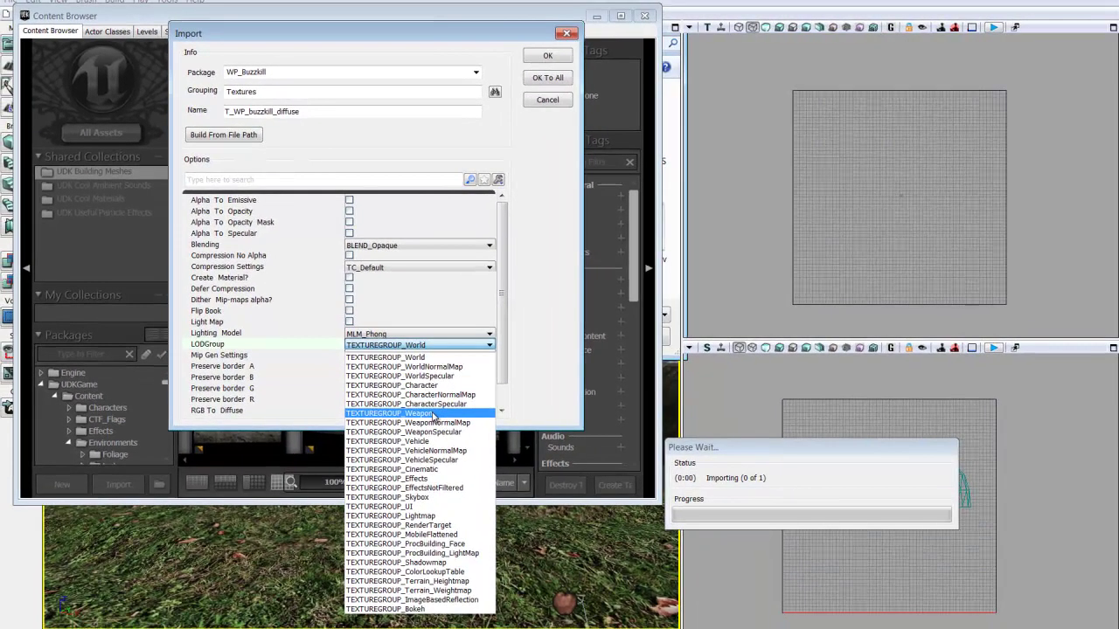
left_click(560, 602)
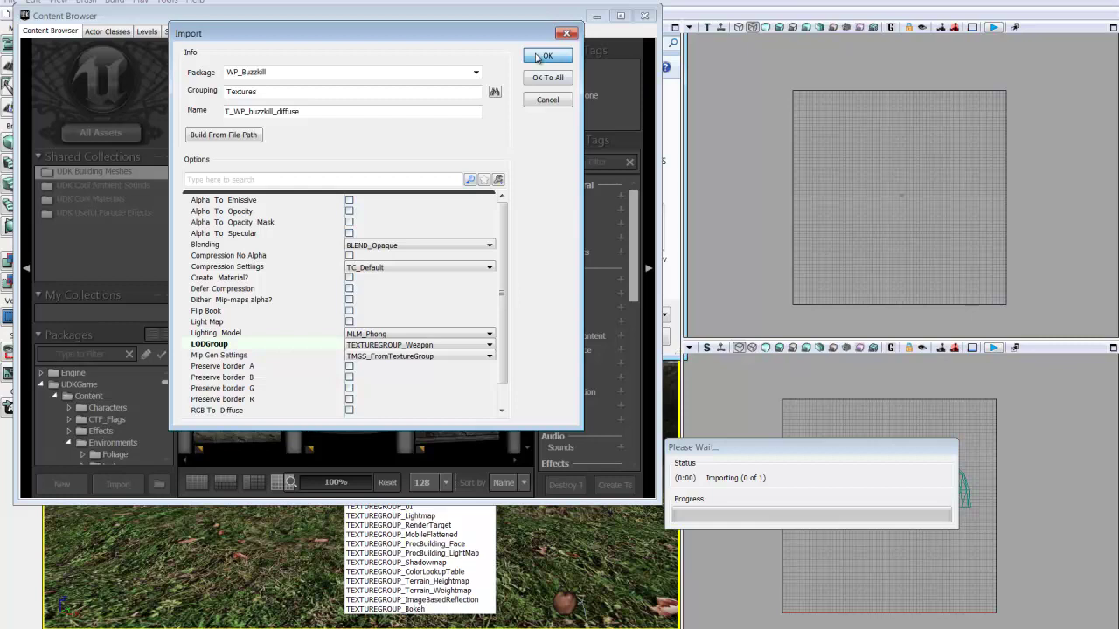
left_click(538, 57)
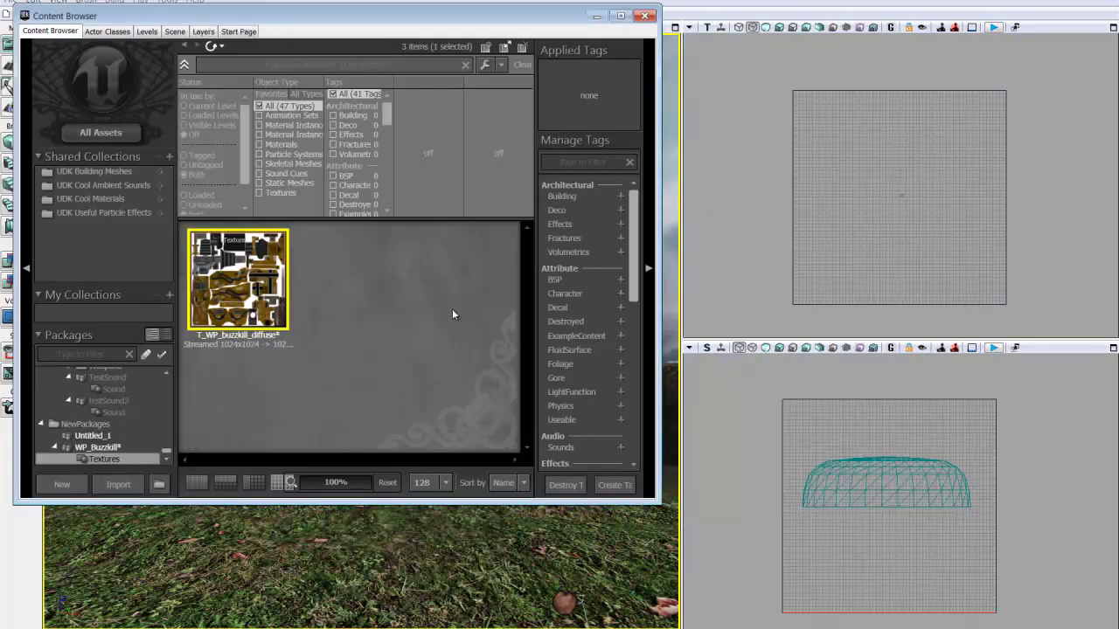
- Import buzzkill_normal named T_WP_buzzkill_normal with LOD group TEXTUREGROUP_WeaponNormalMap
key("ctrl+i")
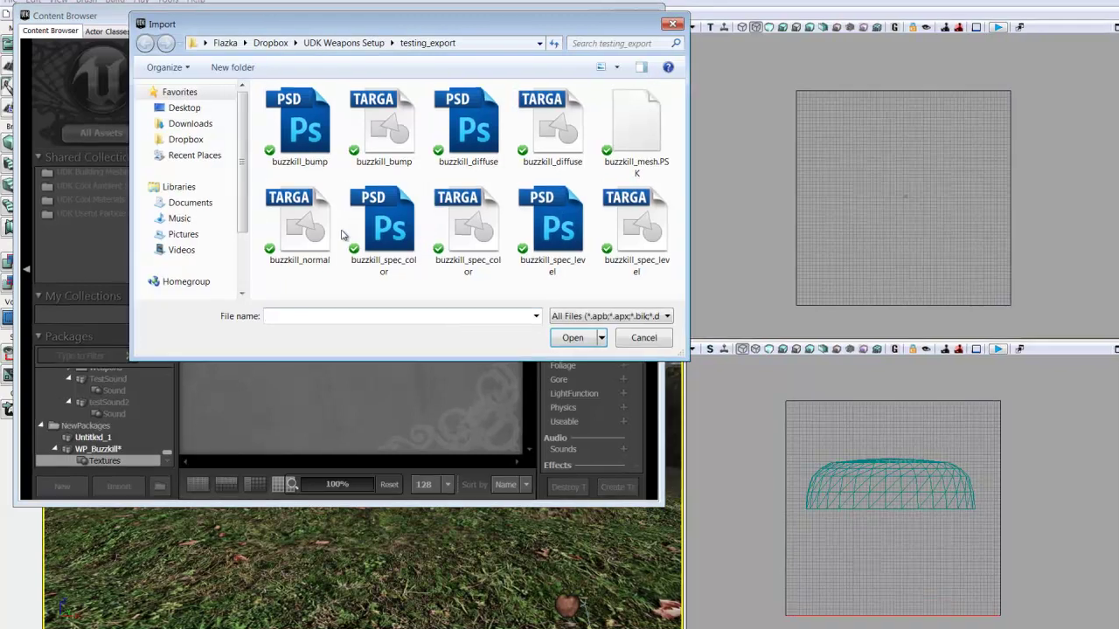
left_click(391, 232)
double_click(391, 284)
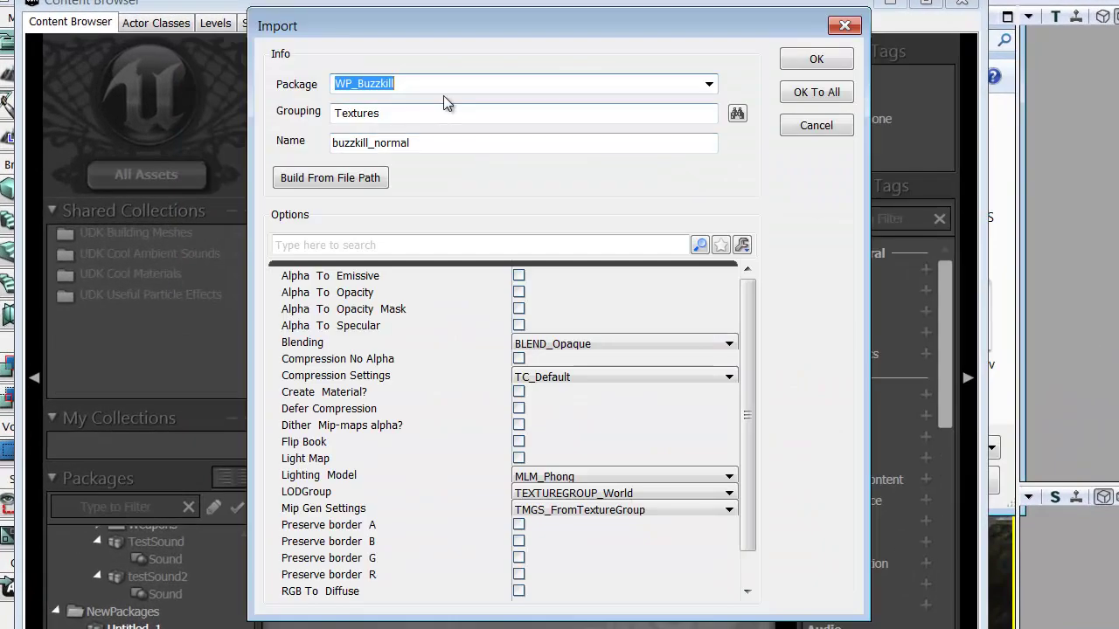
left_click(339, 144)
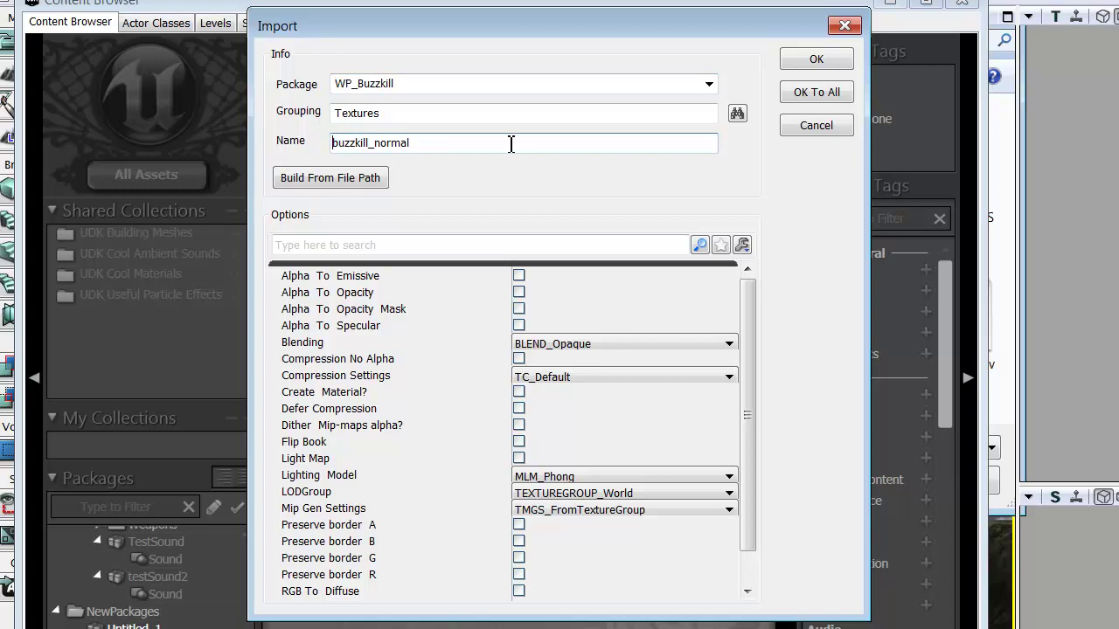
type("T_WP")
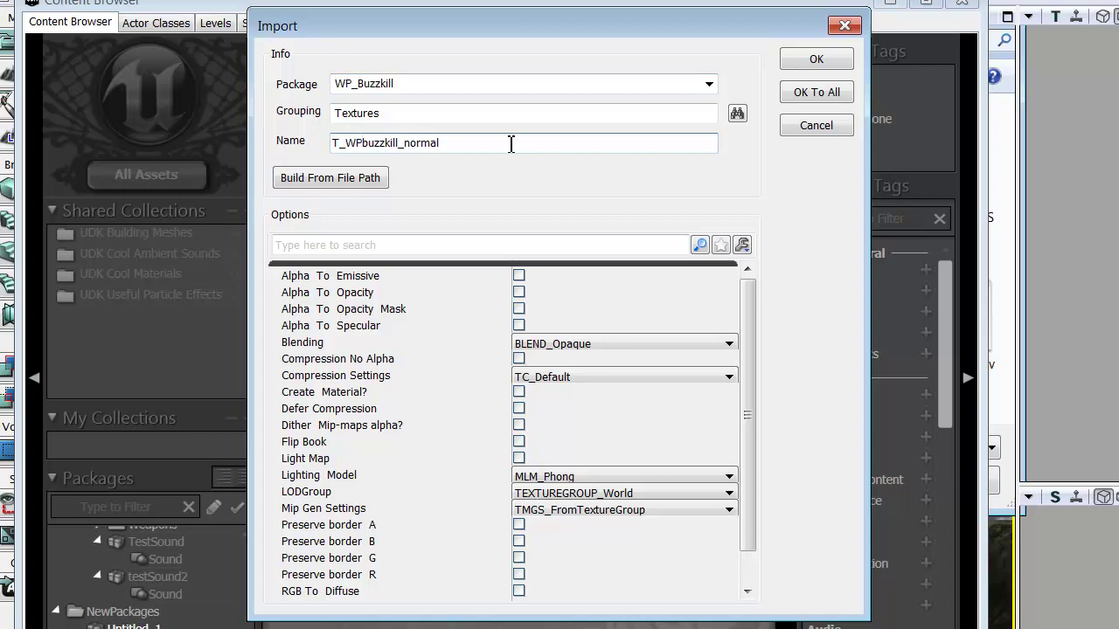
type("_")
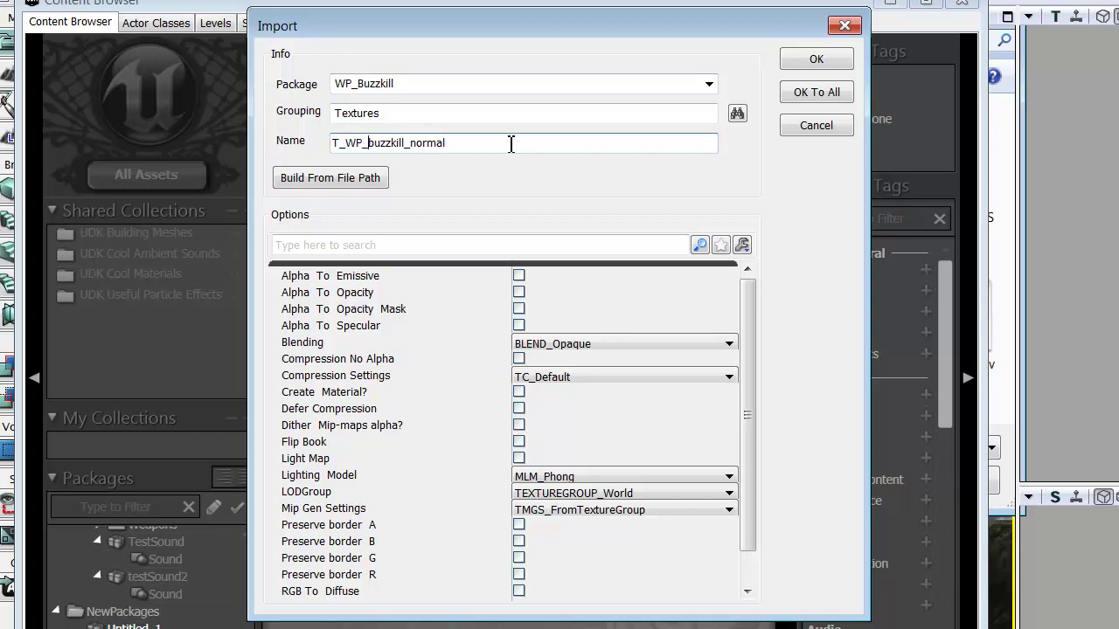
left_click(601, 495)
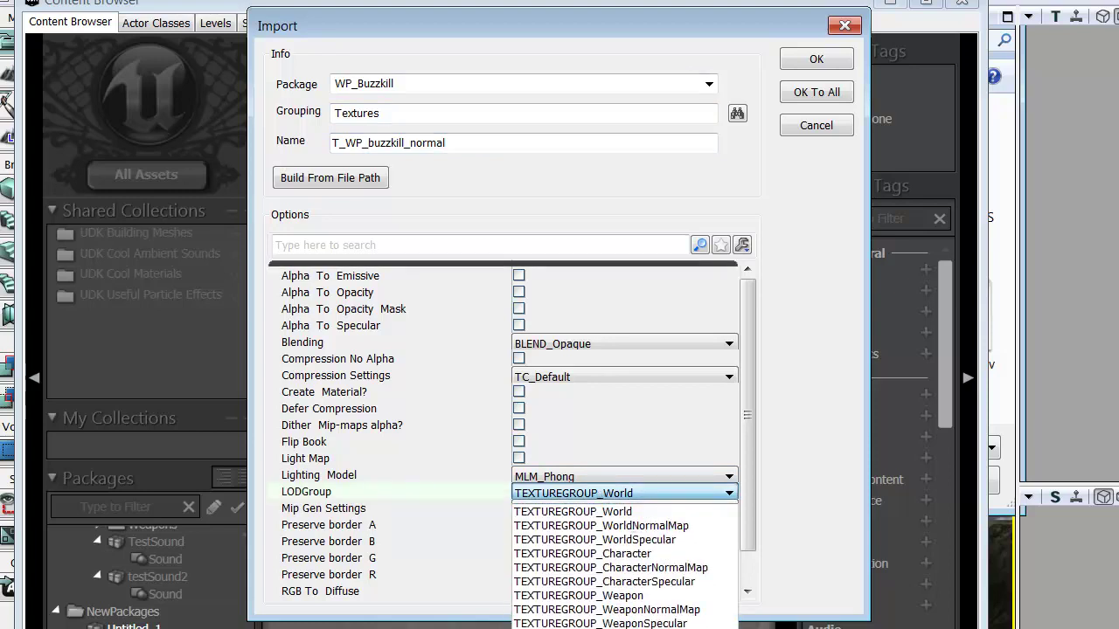
left_click(646, 611)
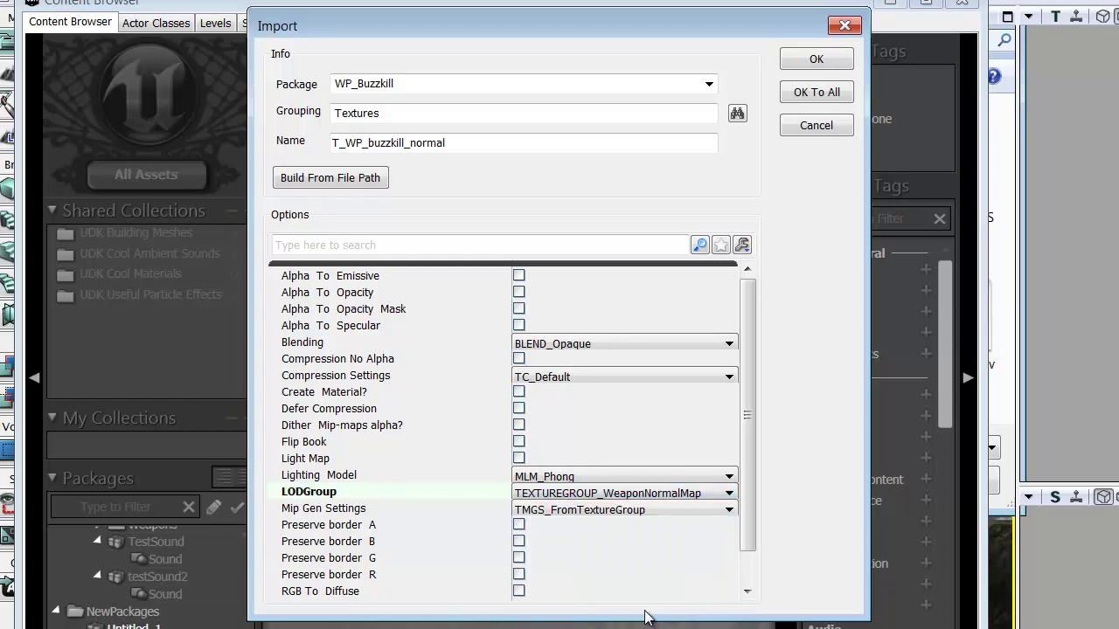
left_click(816, 60)
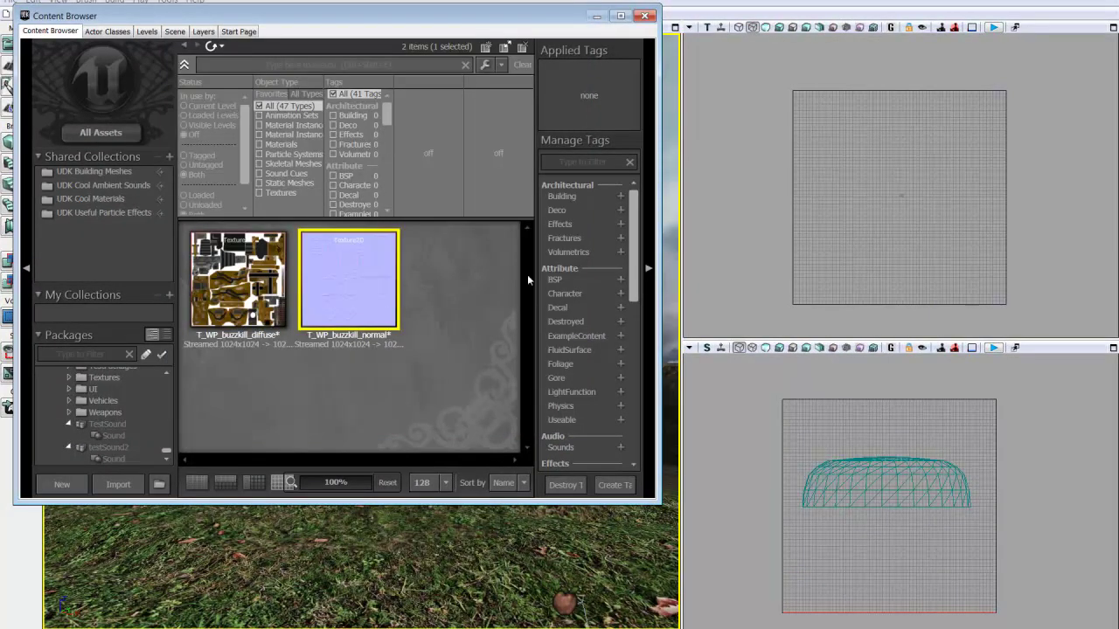
- Import buzzkill_spec_level named T_WP_buzzkill_spec_level with LOD group TEXTUREGROUP_WeaponSpecular
key("ctrl+i")
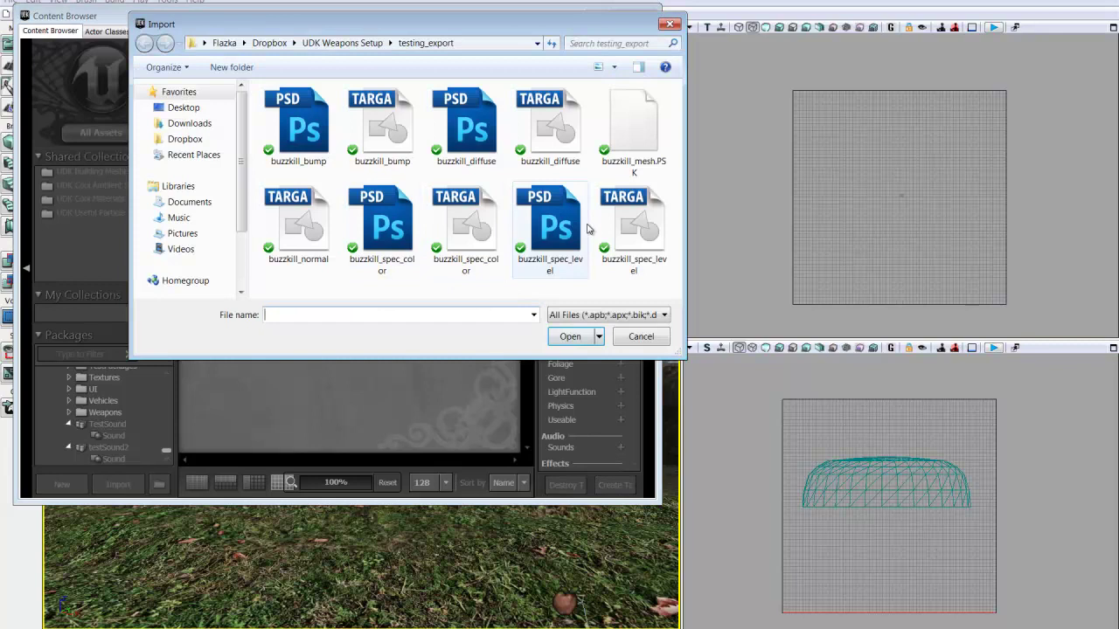
double_click(623, 228)
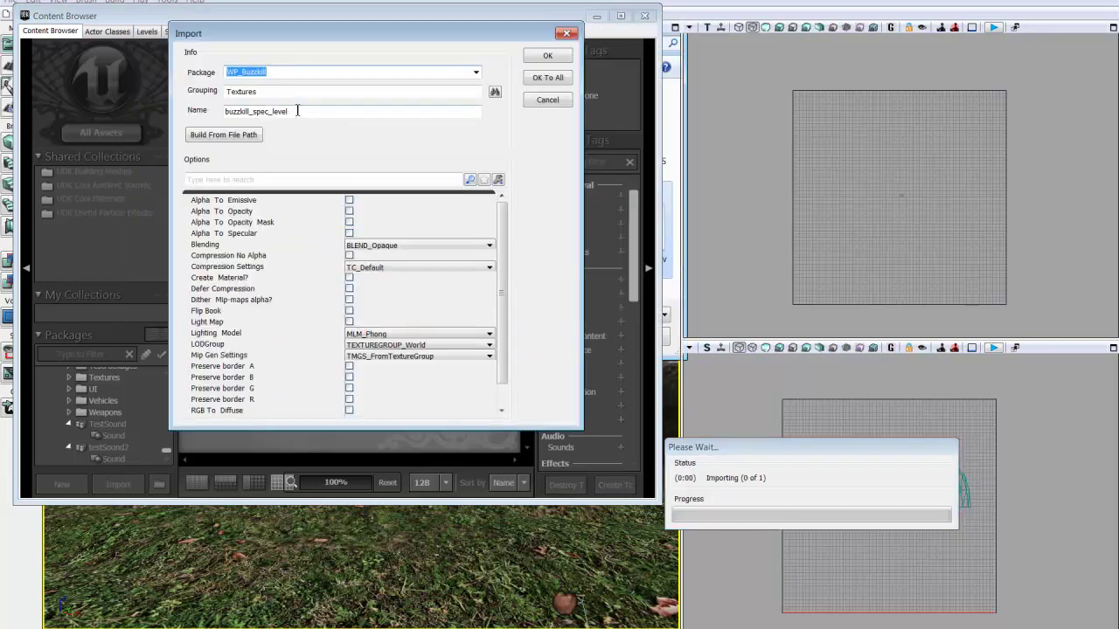
left_click(227, 112)
type("T_WP_")
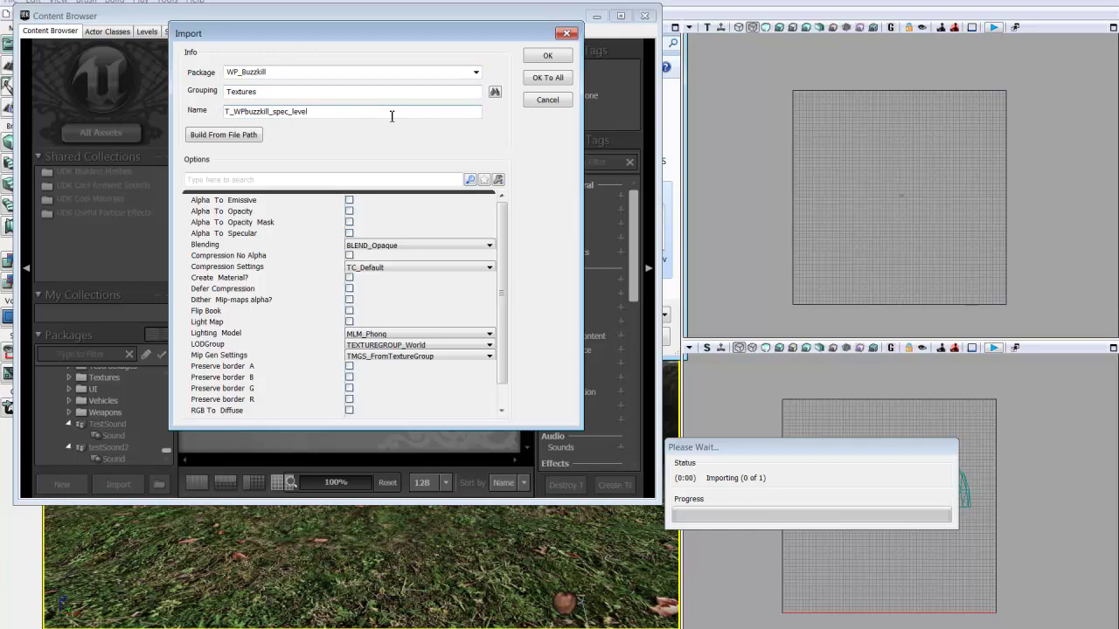
left_click(386, 345)
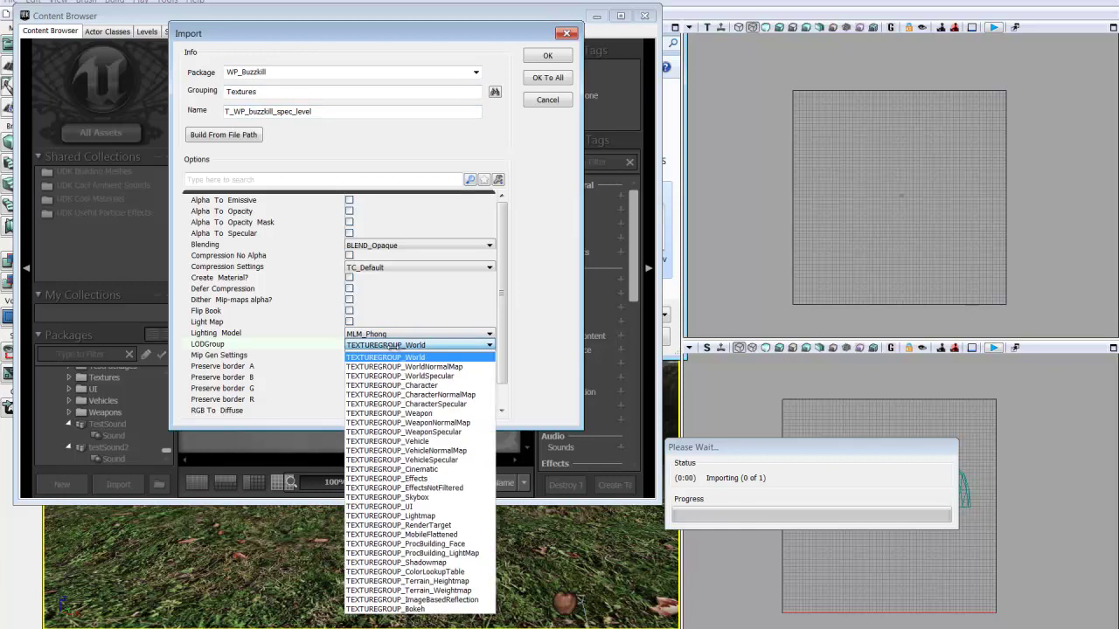
left_click(443, 432)
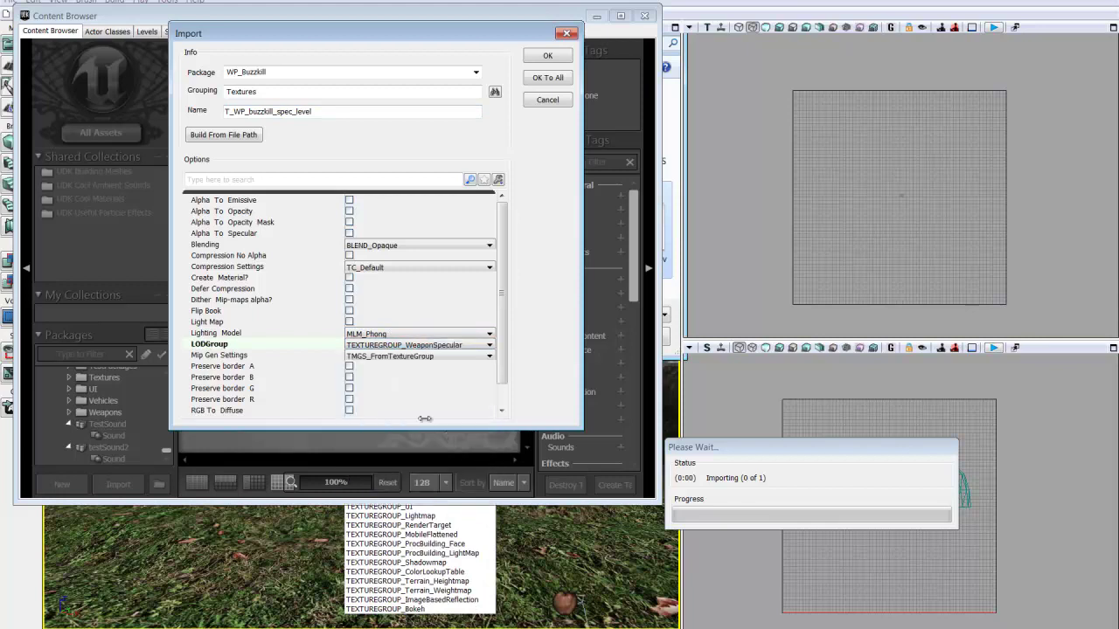
left_click(527, 56)
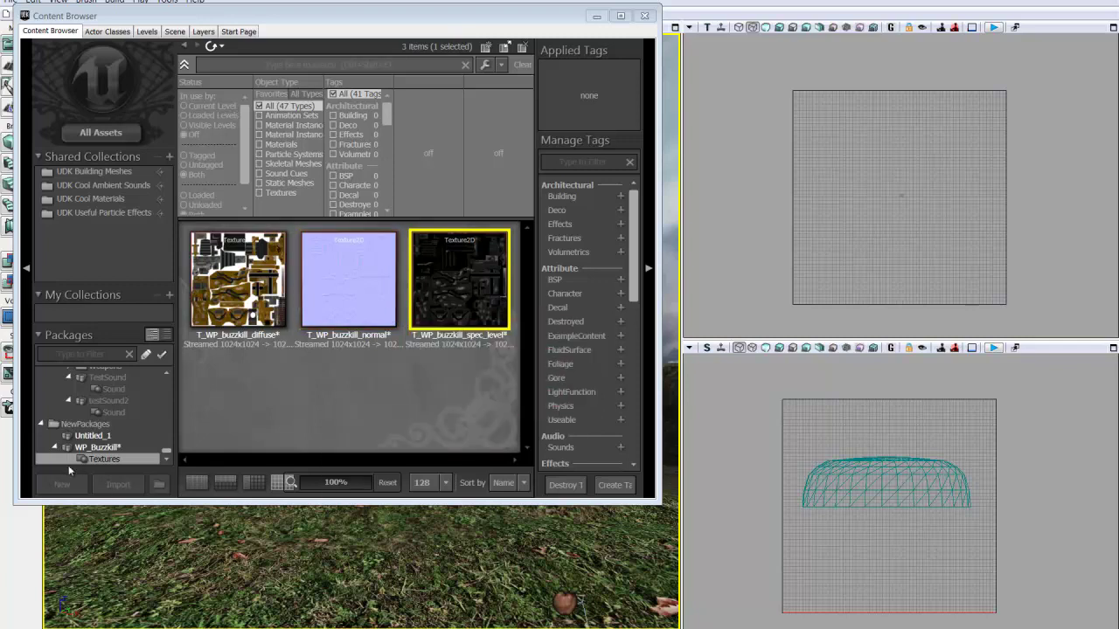
- Save the WP_Buzzkill package with Ctrl+S
left_click(99, 447)
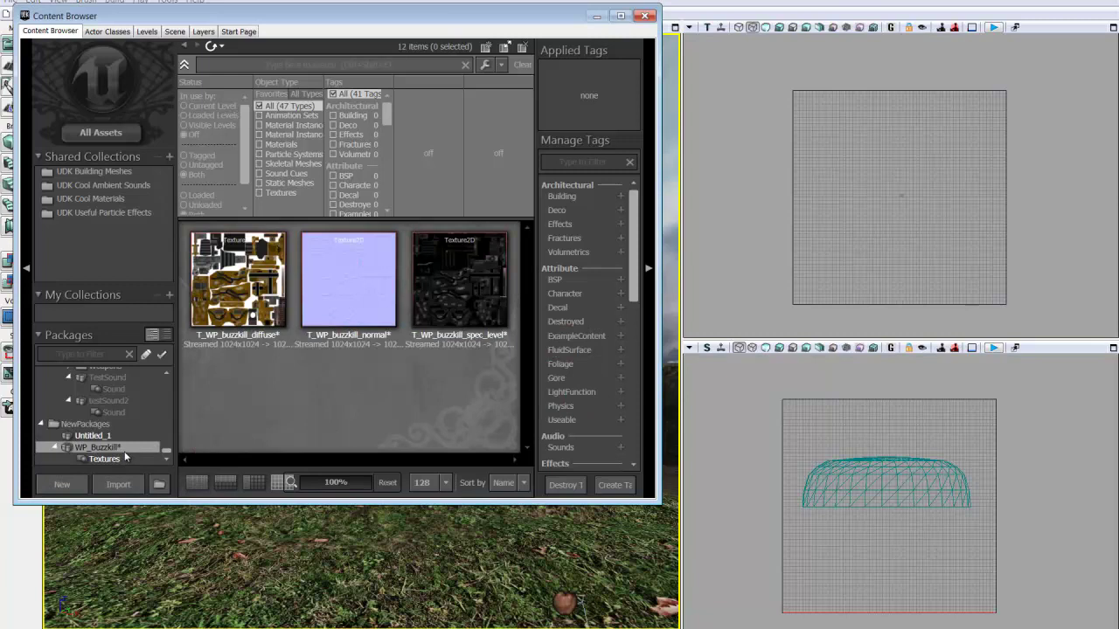
key("ctrl+s")
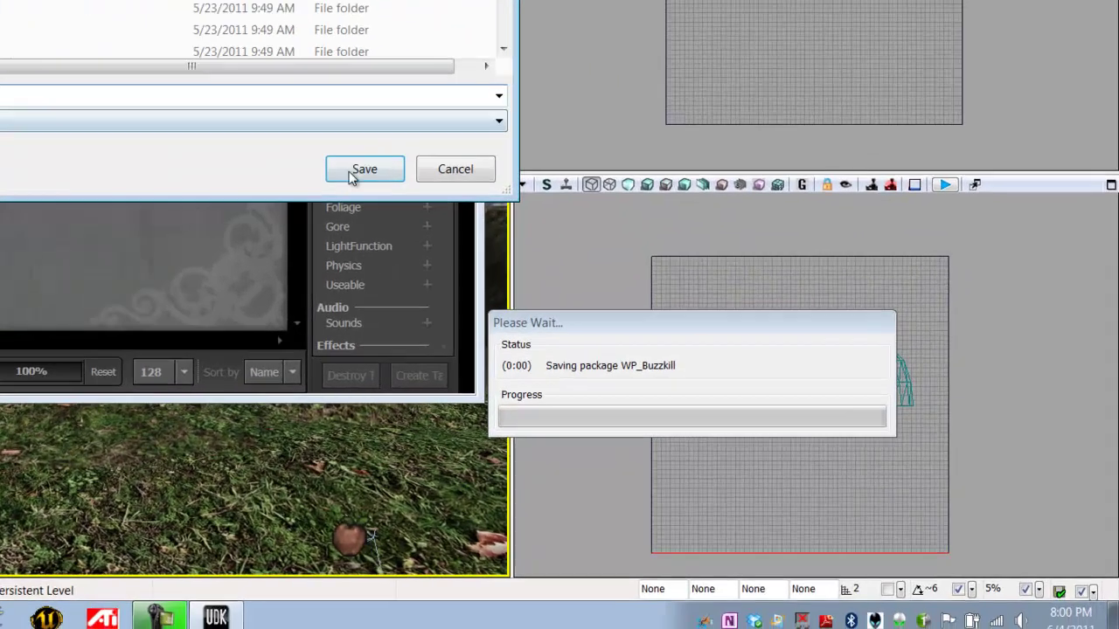
left_click(359, 170)
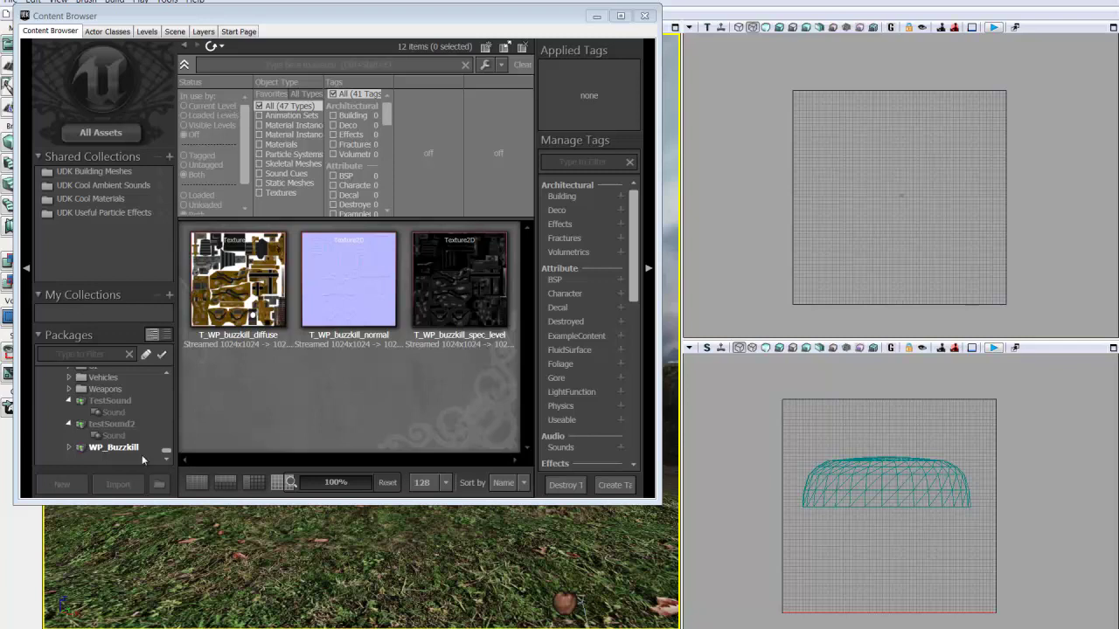
- Create the material M_WP_Buzzkill_Mat in WP_Buzzkill's Materials group
left_click(68, 448)
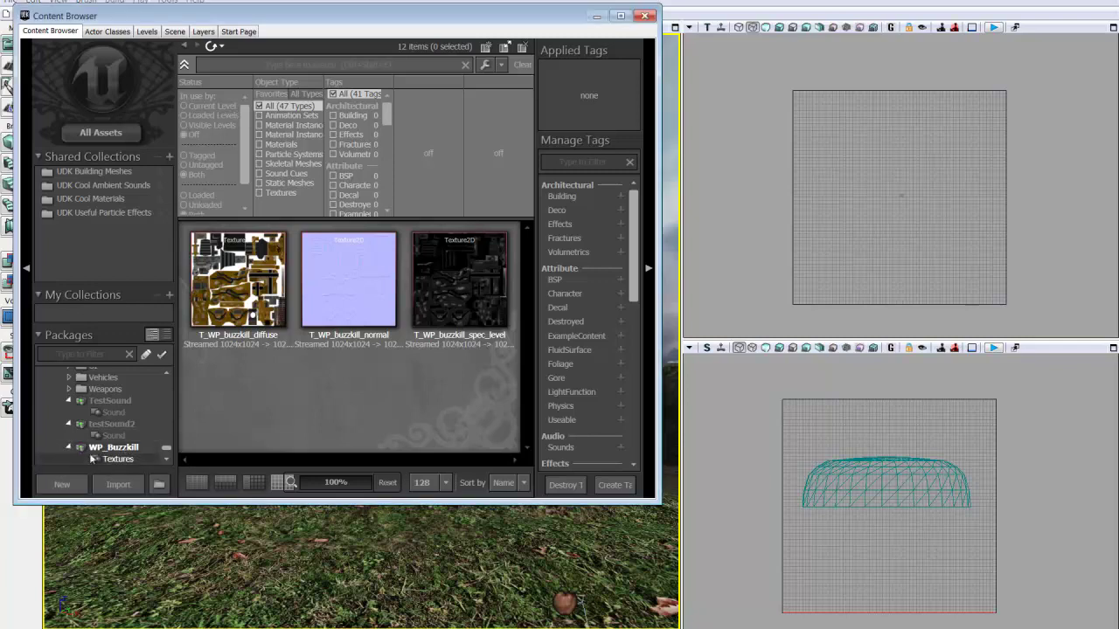
left_click(106, 459)
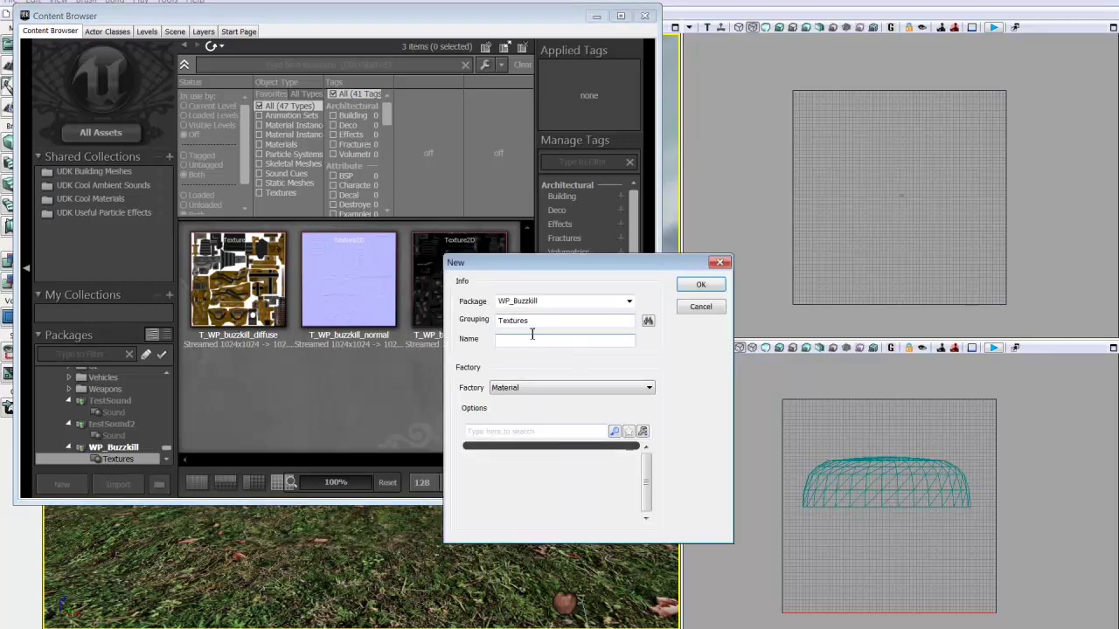
double_click(534, 320)
type("M_WP_Buzzkill_Mat")
left_click(701, 286)
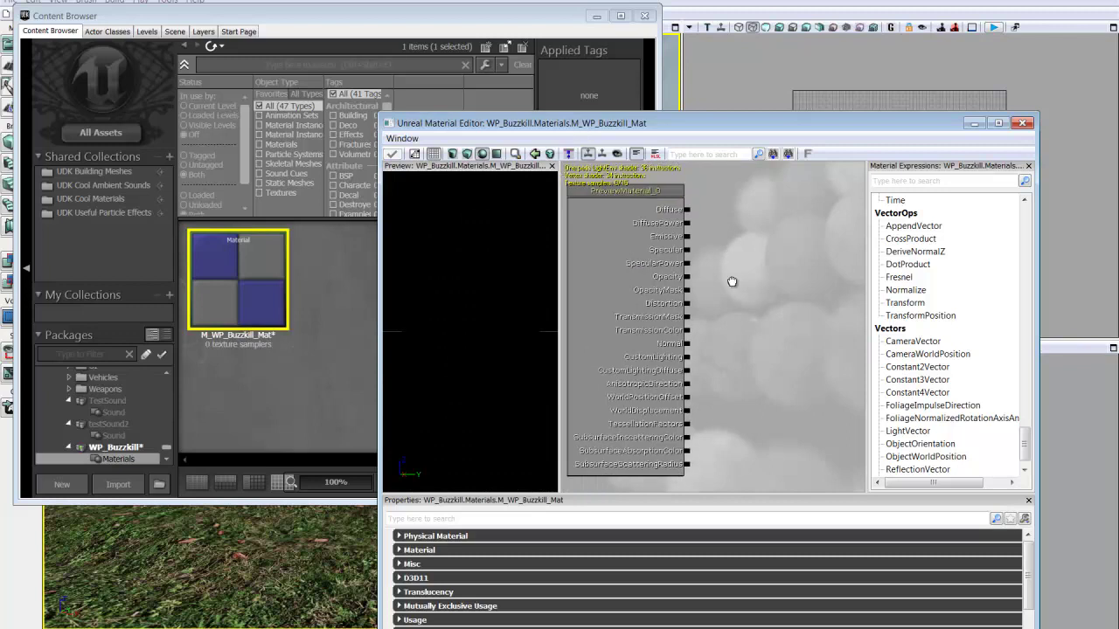
- Recentre the material output node in the Material Editor and return to the Content Browser
scroll(735, 284, "down", 3)
scroll(764, 291, "up", 2)
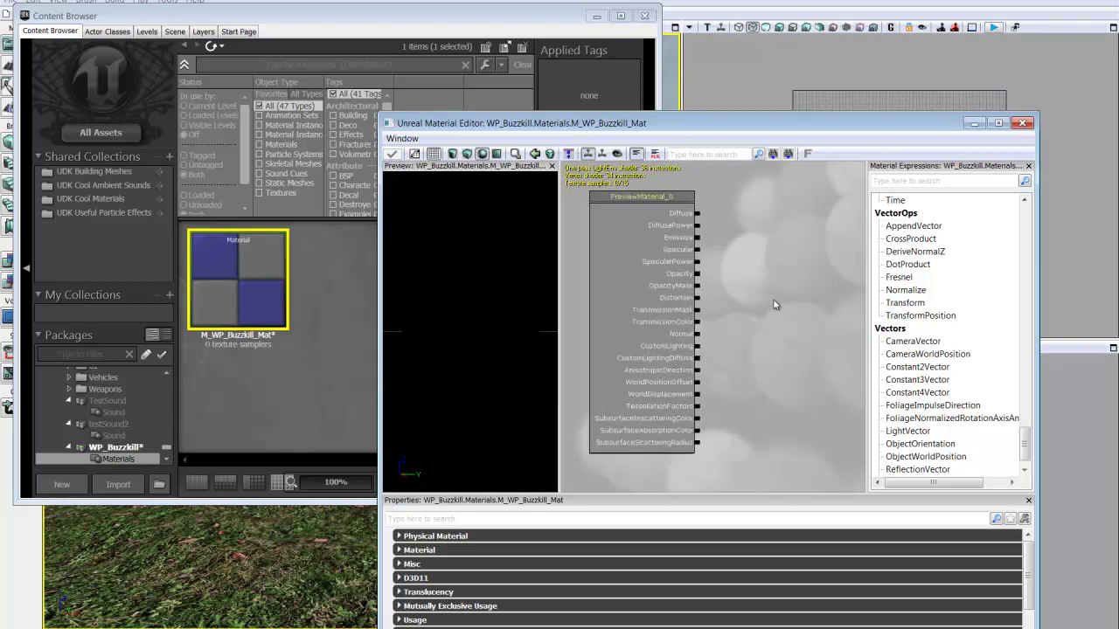
mouse_move(756, 300)
left_mouse_down()
mouse_move(752, 310)
mouse_move(779, 310)
mouse_move(722, 308)
mouse_move(739, 306)
left_mouse_up()
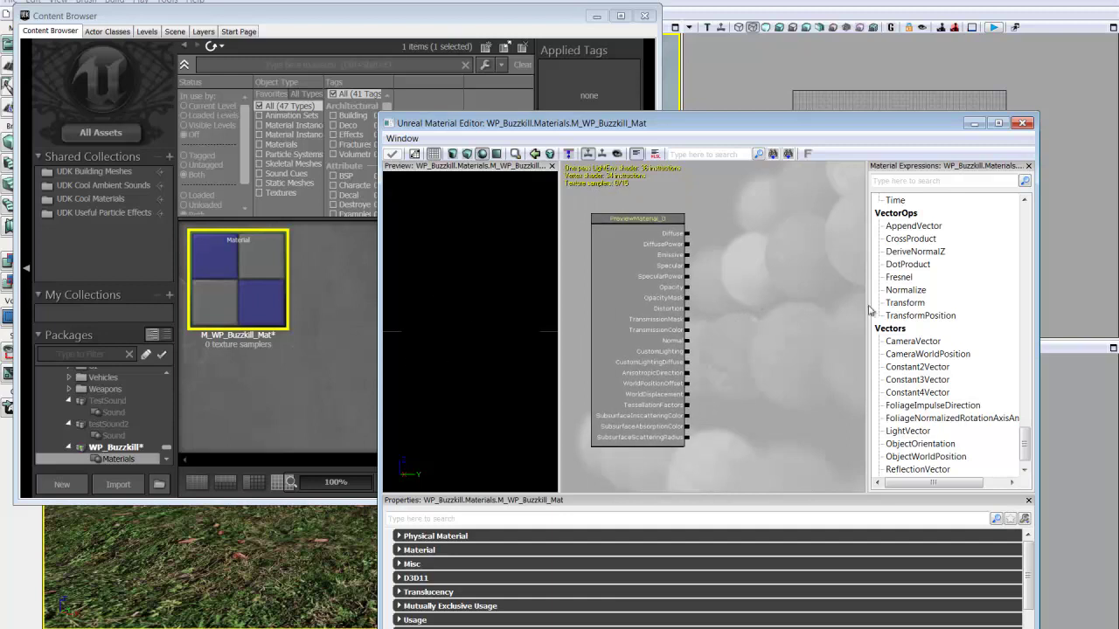
left_click(298, 403)
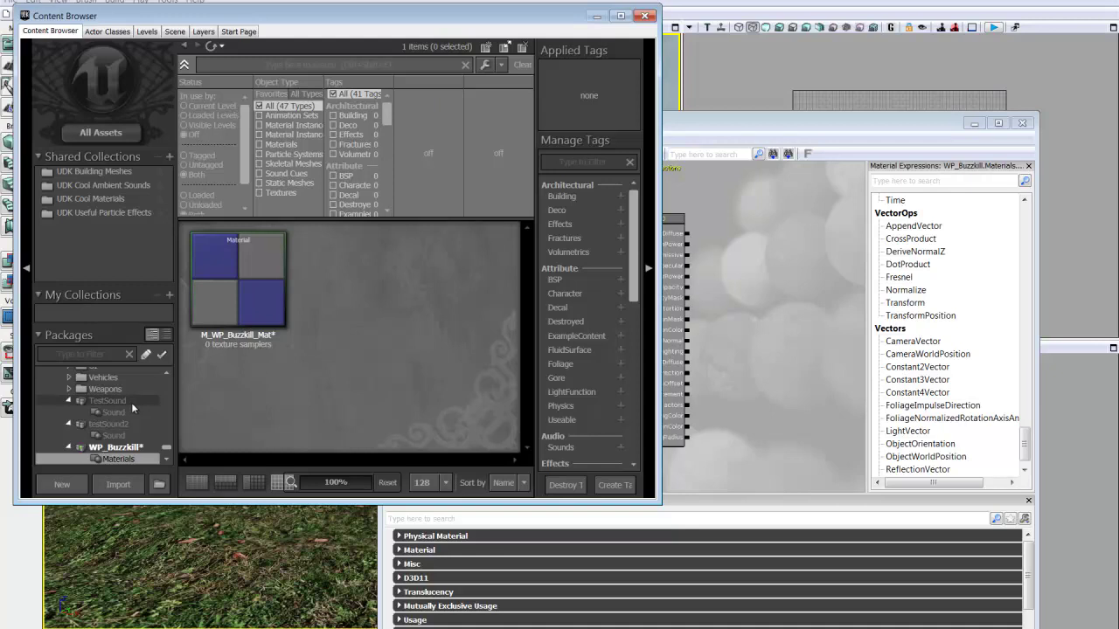
- Select the T_WP_buzzkill_diffuse texture in WP_Buzzkill's textures
scroll(124, 454, "down", 1)
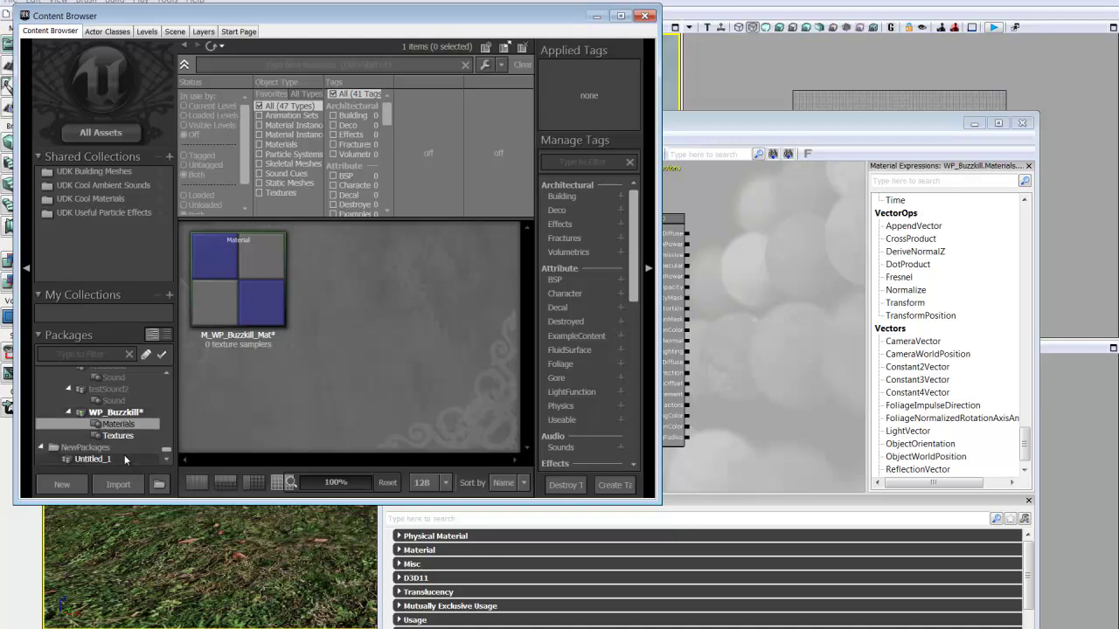
left_click(118, 435)
left_click(249, 299)
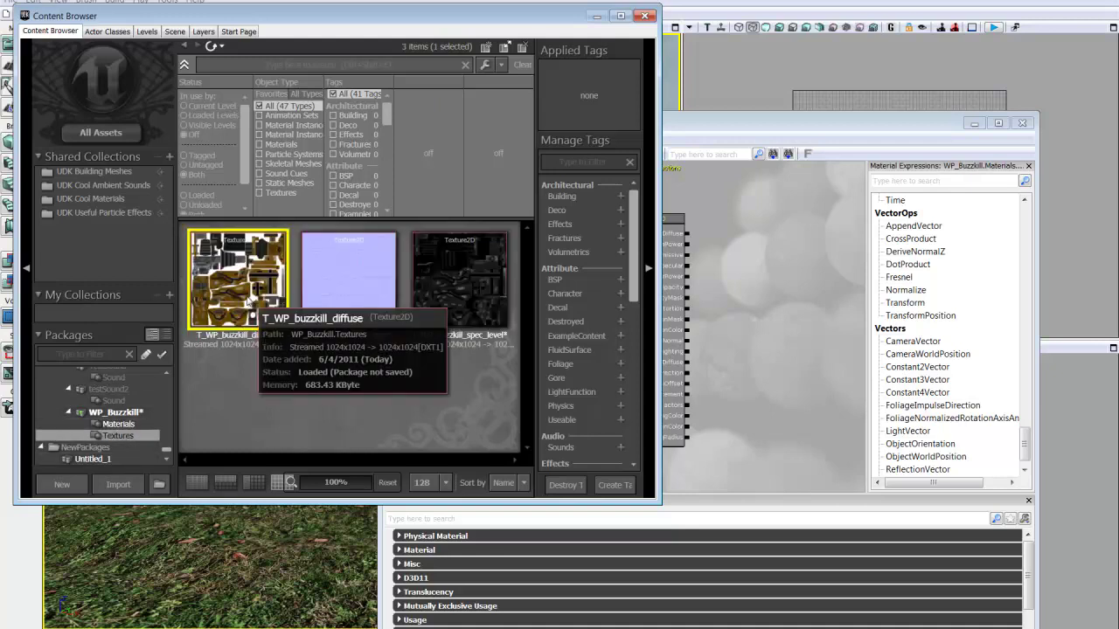
left_click(787, 312)
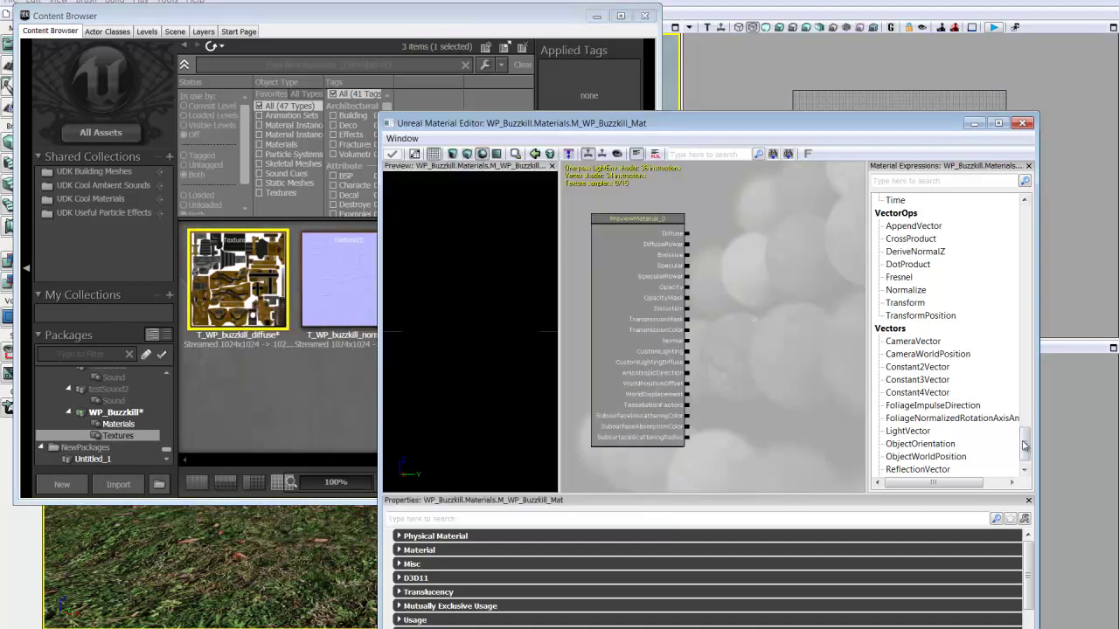
- Add a diffuse Texture Sample wired to Diffuse, plus a second Texture Sample node
left_click_drag(1028, 446, 1026, 393)
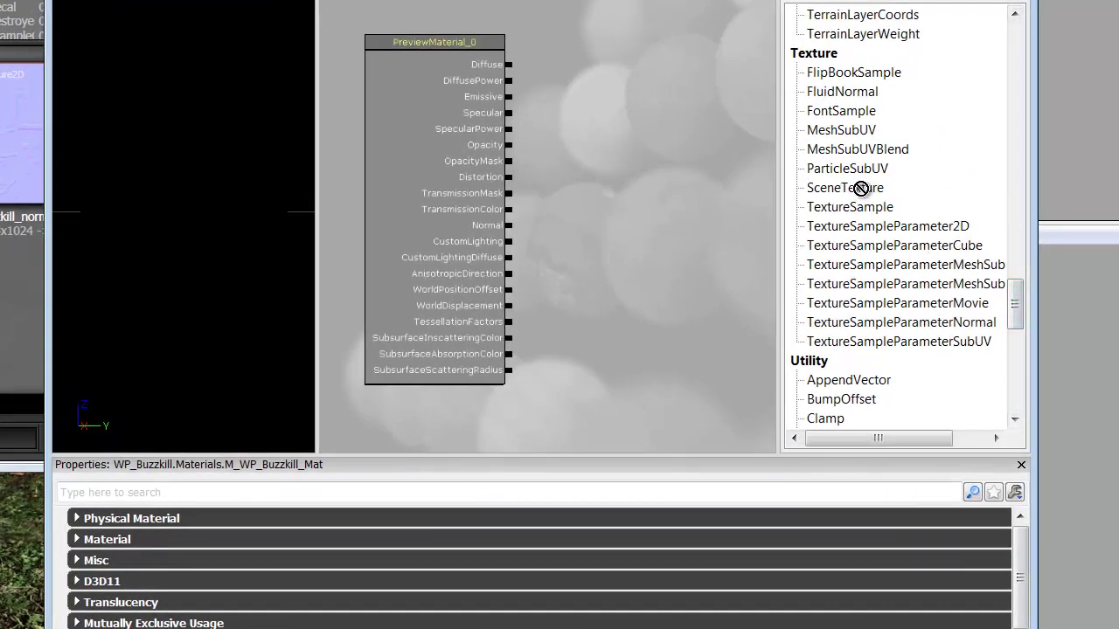
left_click_drag(863, 206, 667, 168)
mouse_move(612, 112)
left_mouse_down()
mouse_move(607, 100)
mouse_move(612, 108)
left_mouse_up()
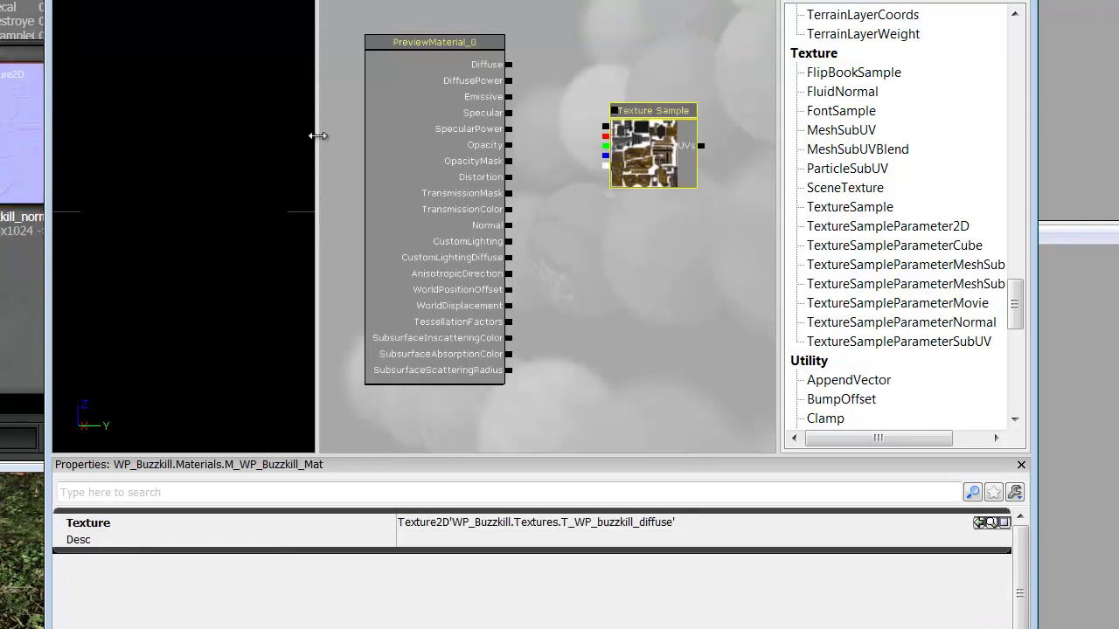
left_click_drag(636, 122, 612, 88, "ctrl")
scroll(601, 87, "up", 2)
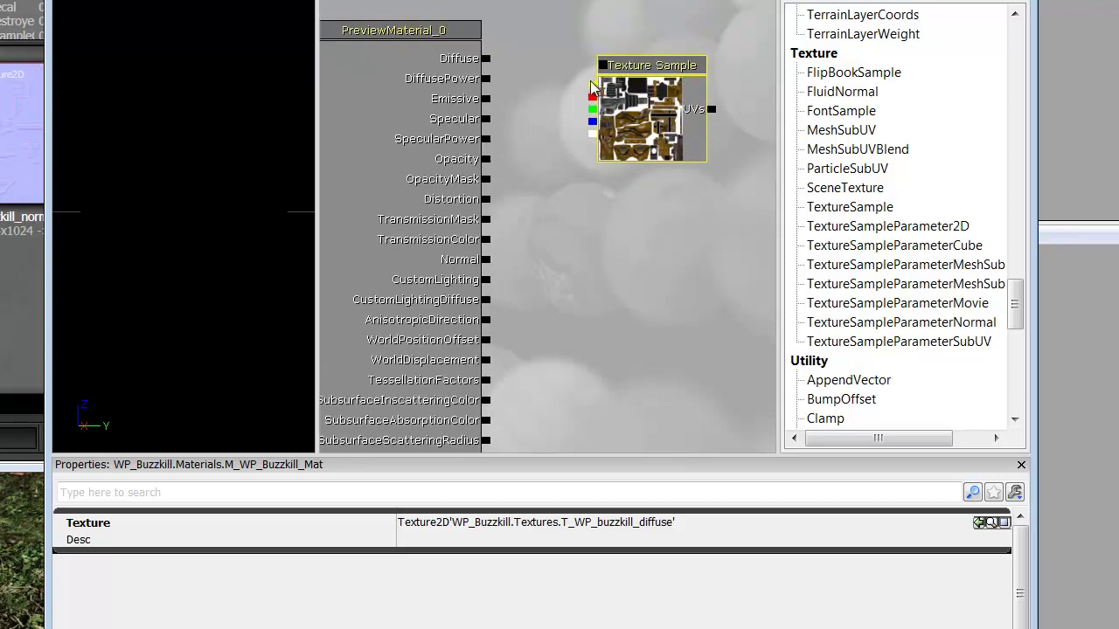
left_click_drag(597, 88, 490, 63)
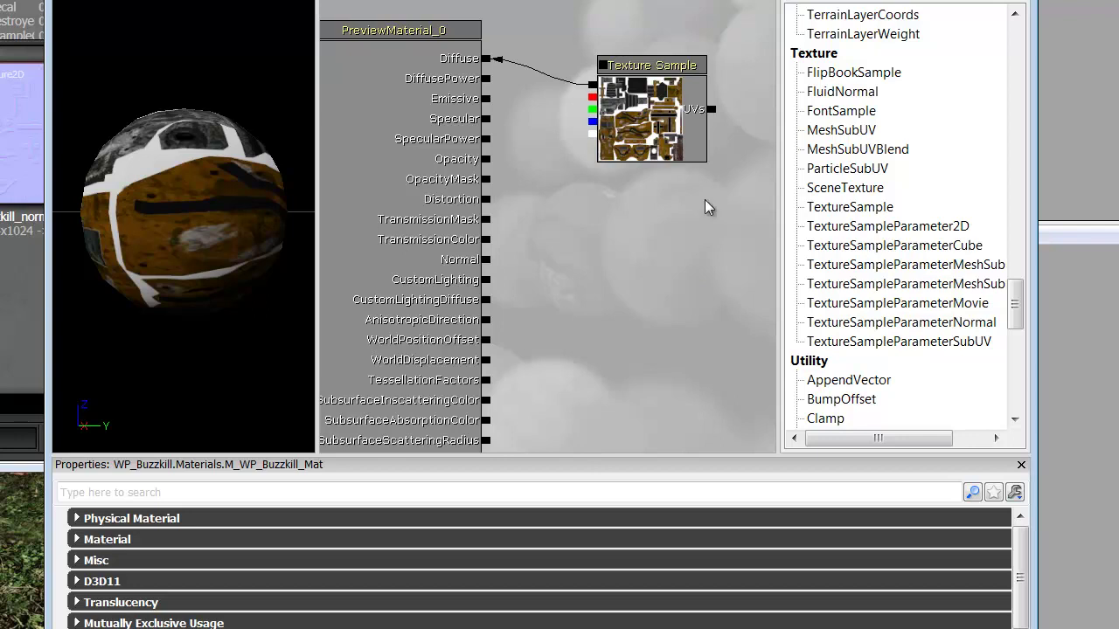
left_click_drag(793, 210, 666, 192)
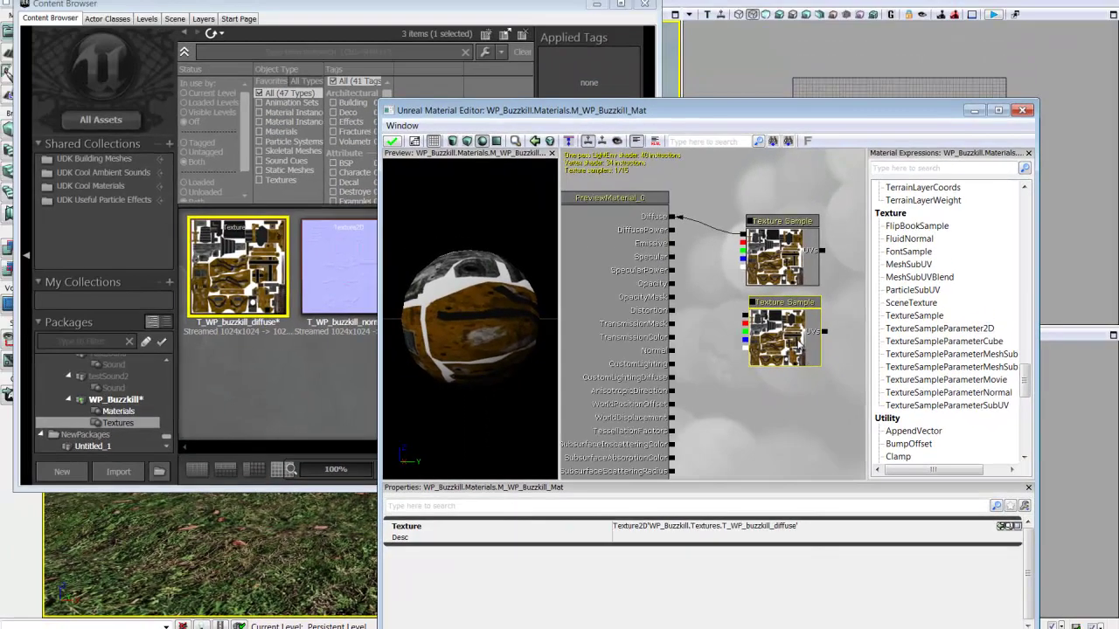
- Assign T_WP_buzzkill_spec_level to the lower Texture Sample and wire it to Specular
left_click(359, 375)
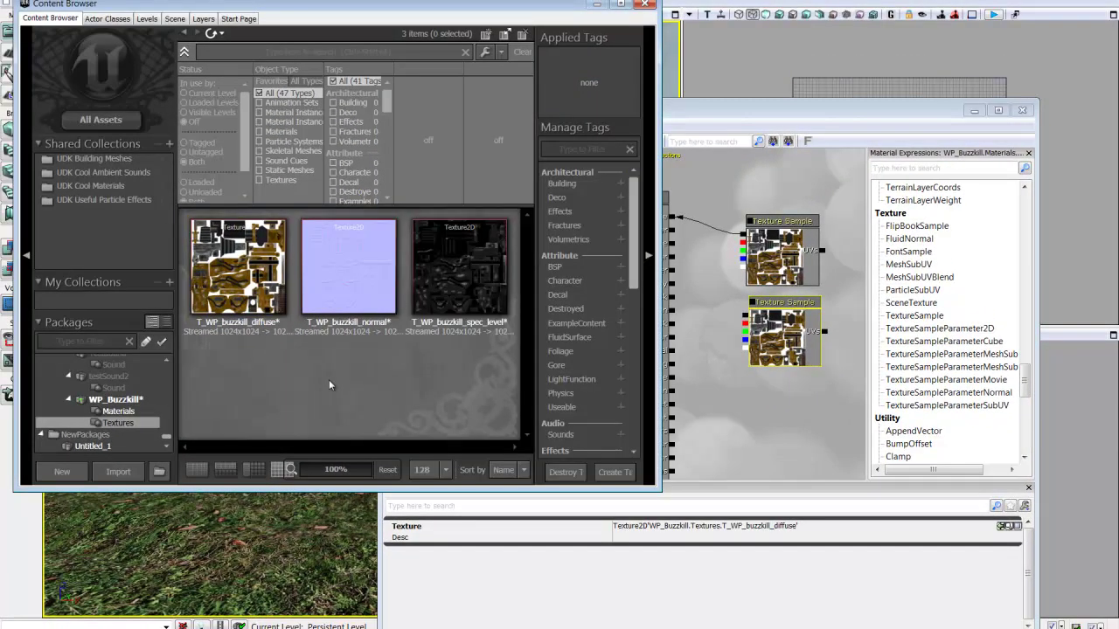
left_click(343, 285)
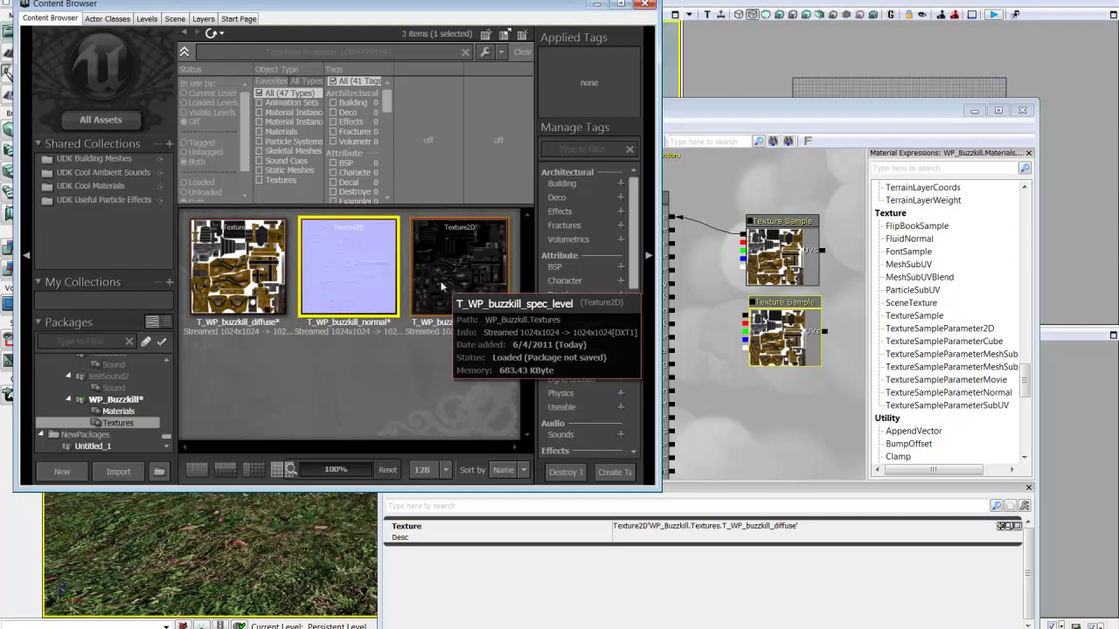
left_click(444, 286)
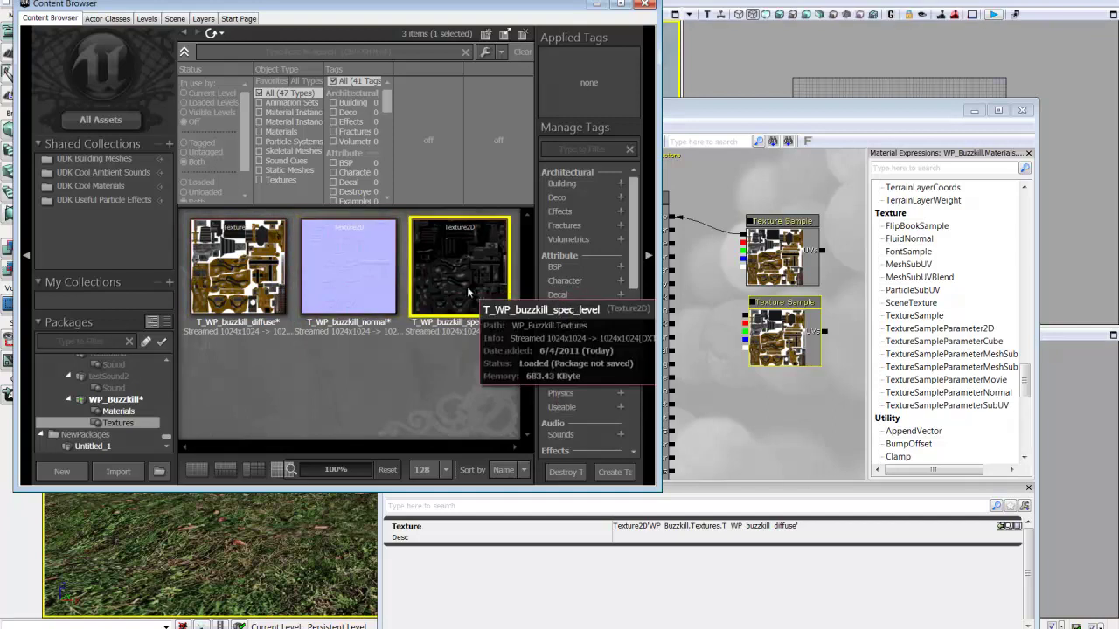
left_click(791, 394)
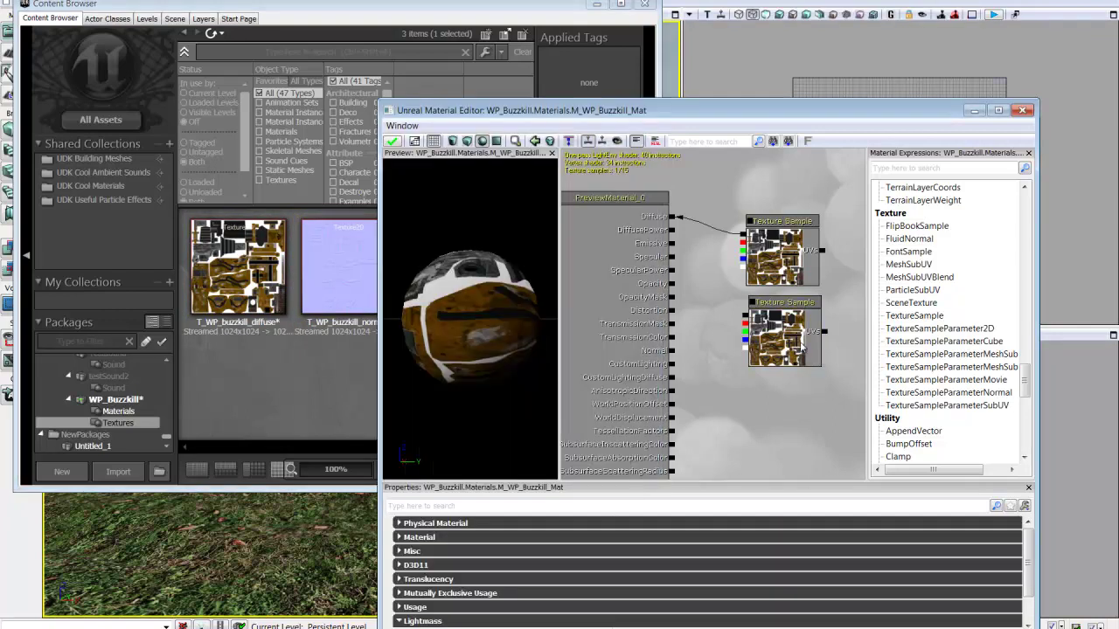
left_click(802, 348)
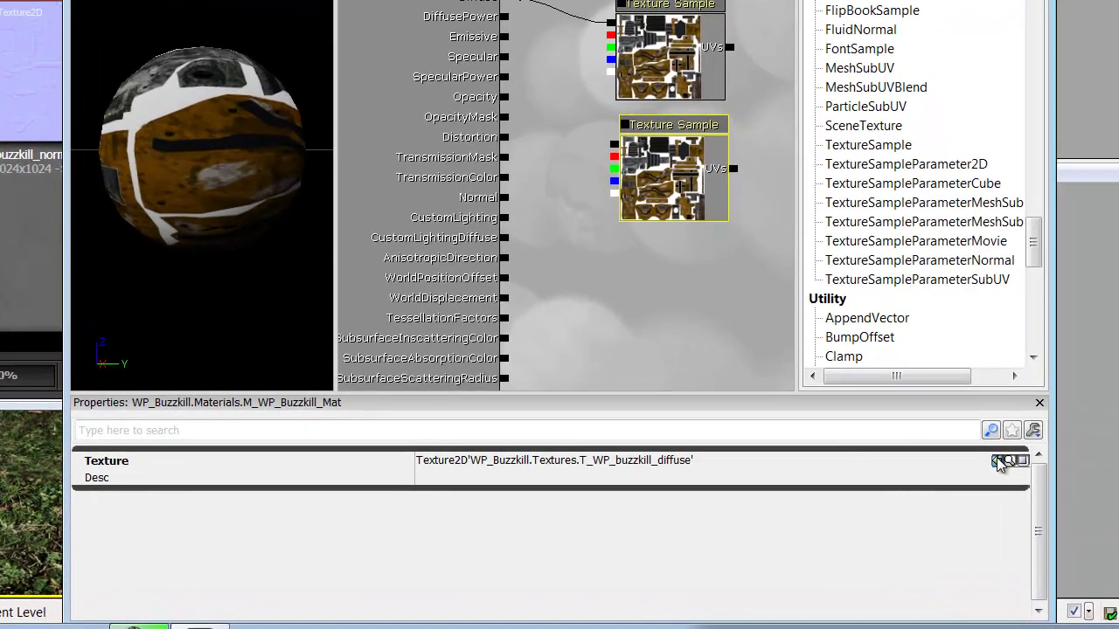
left_click(1001, 528)
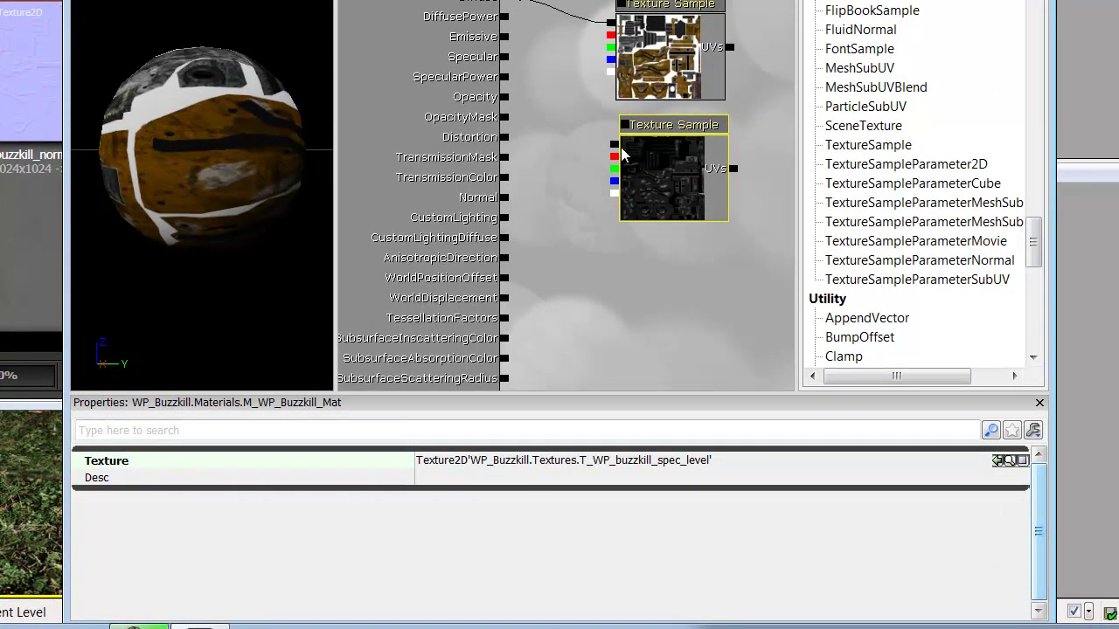
left_click_drag(613, 145, 505, 58)
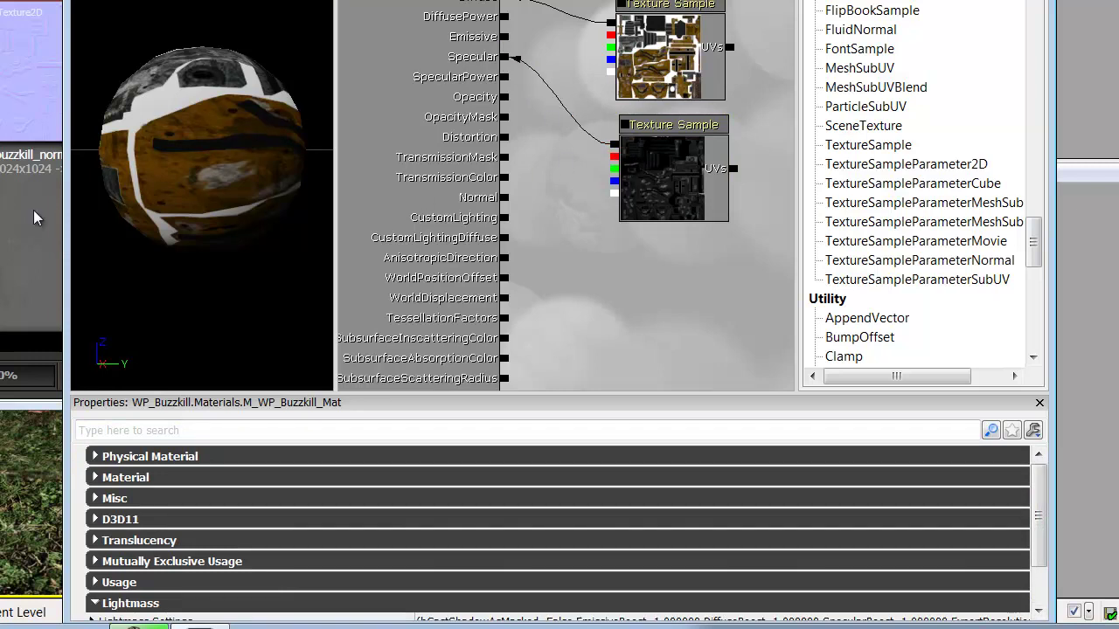
- Add a T_WP_buzzkill_normal Texture Sample wired to Normal, then close the Material Editor
left_click(18, 242)
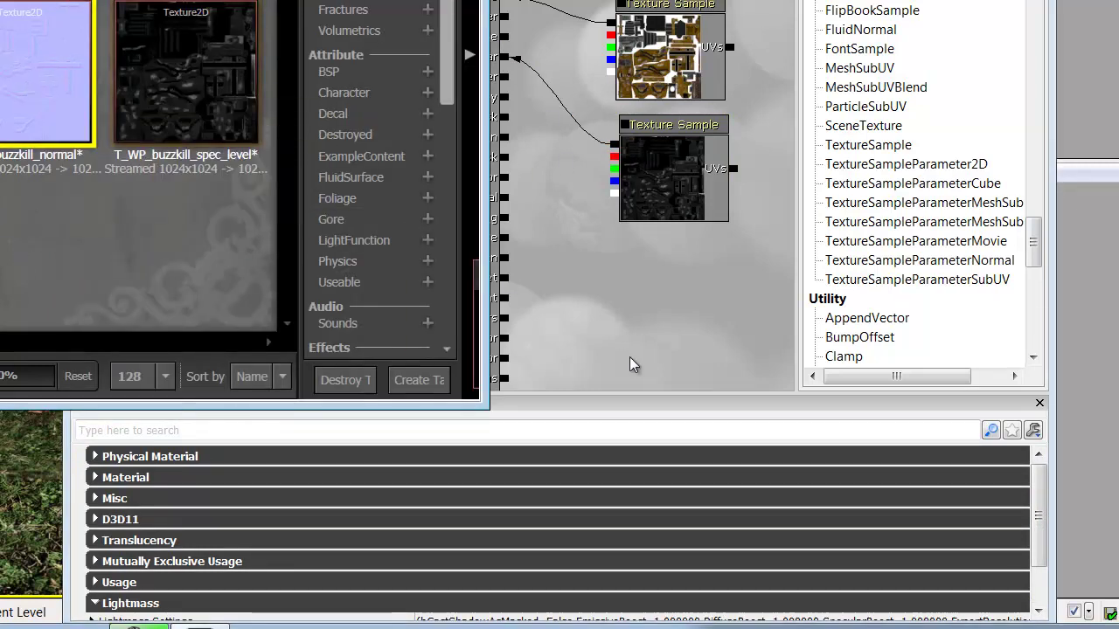
left_click(732, 299)
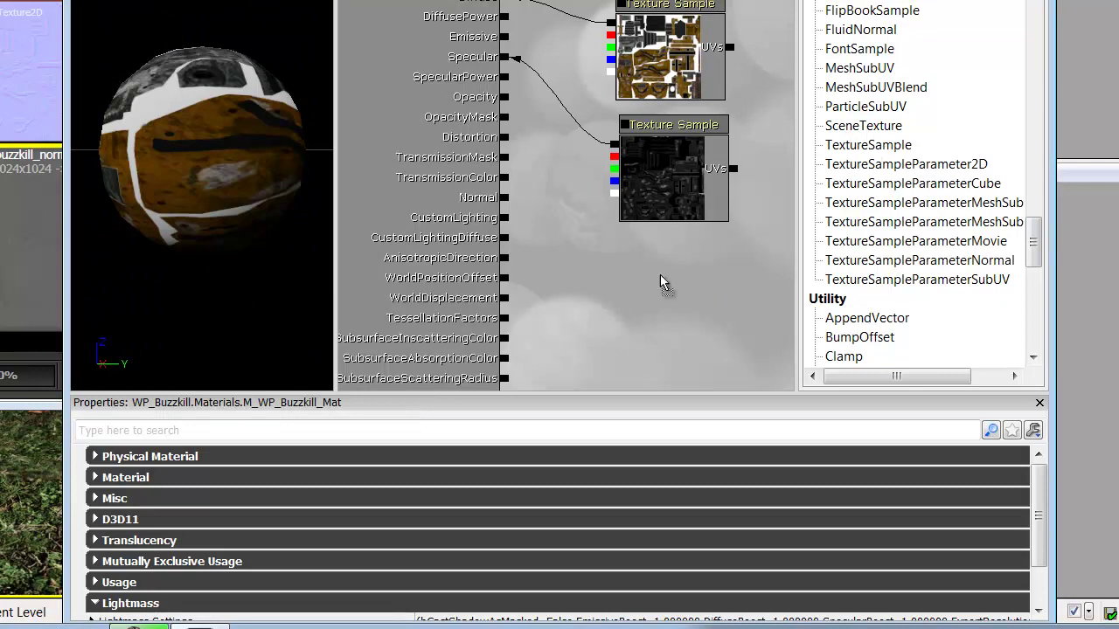
left_click(661, 312)
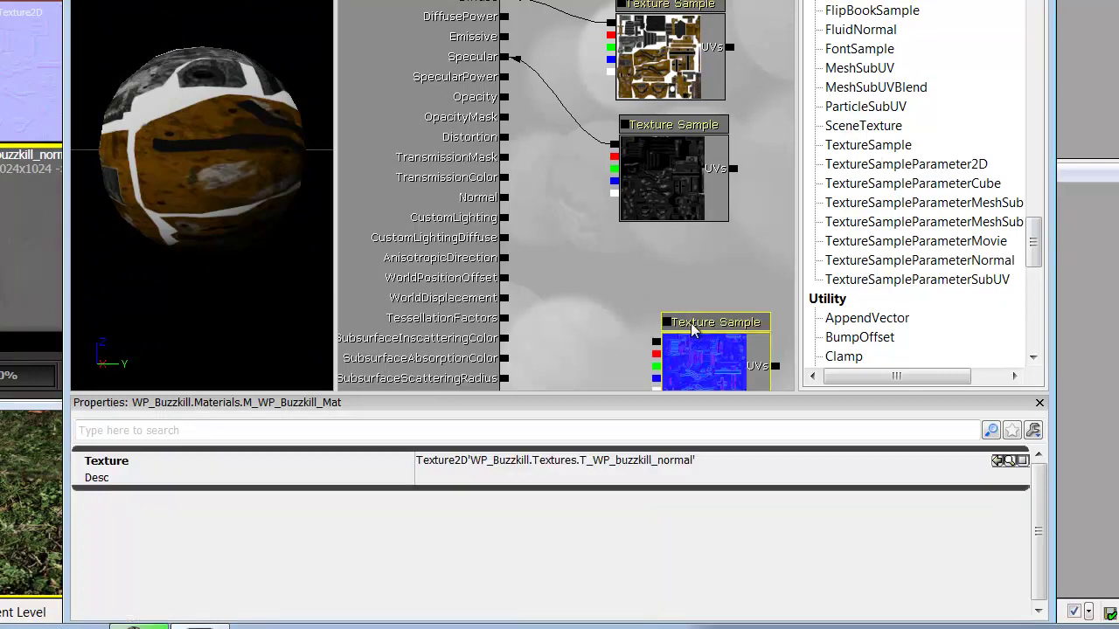
left_click_drag(688, 324, 646, 251)
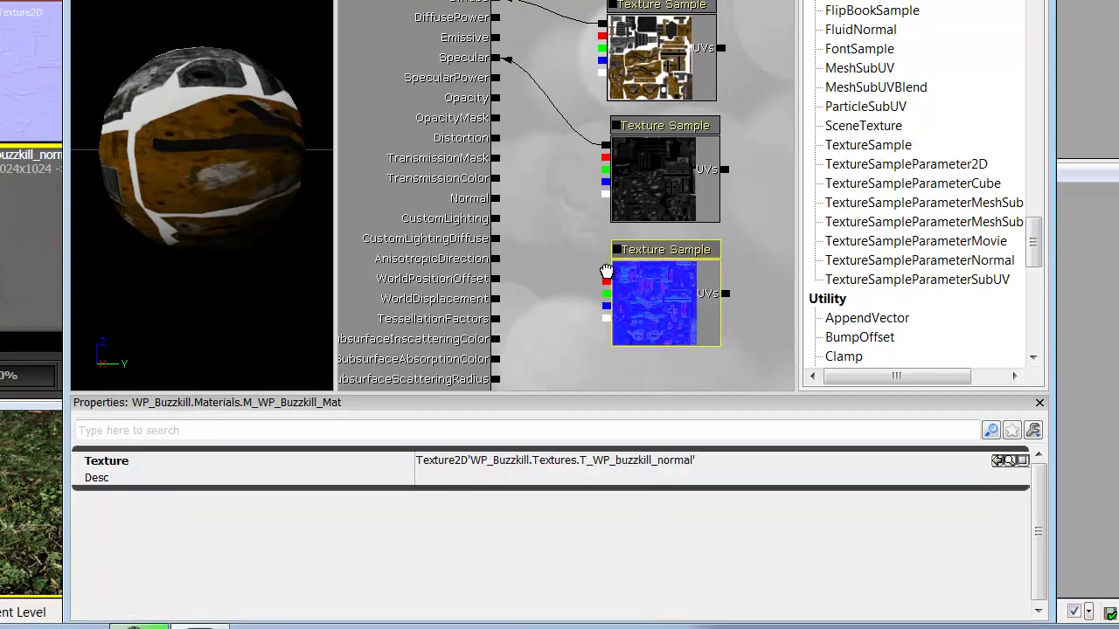
left_click_drag(614, 269, 505, 198)
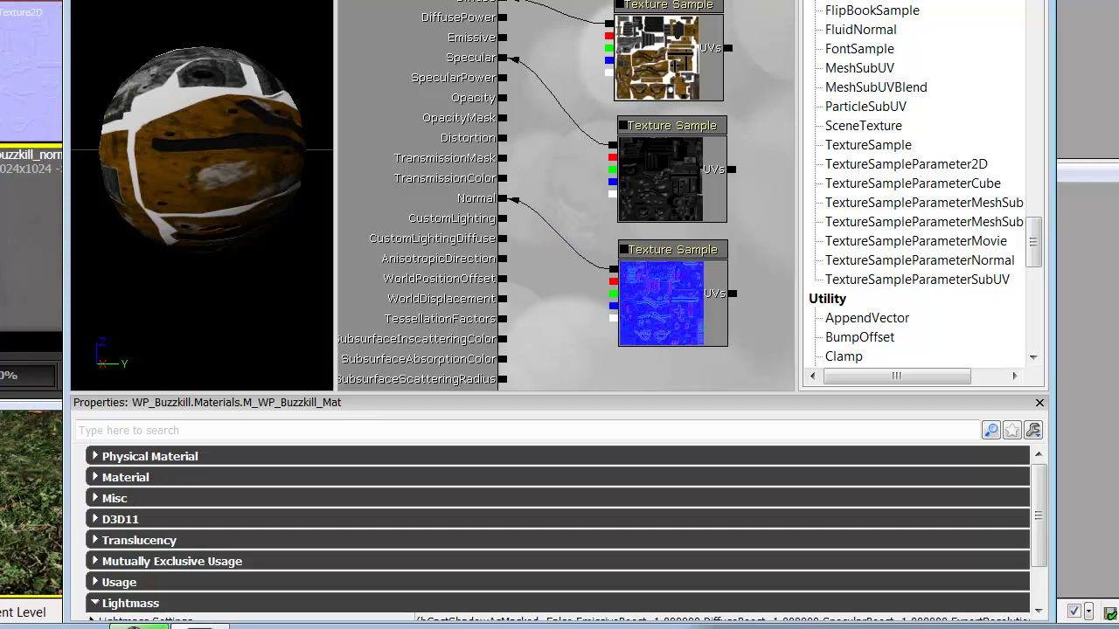
key("alt+F4")
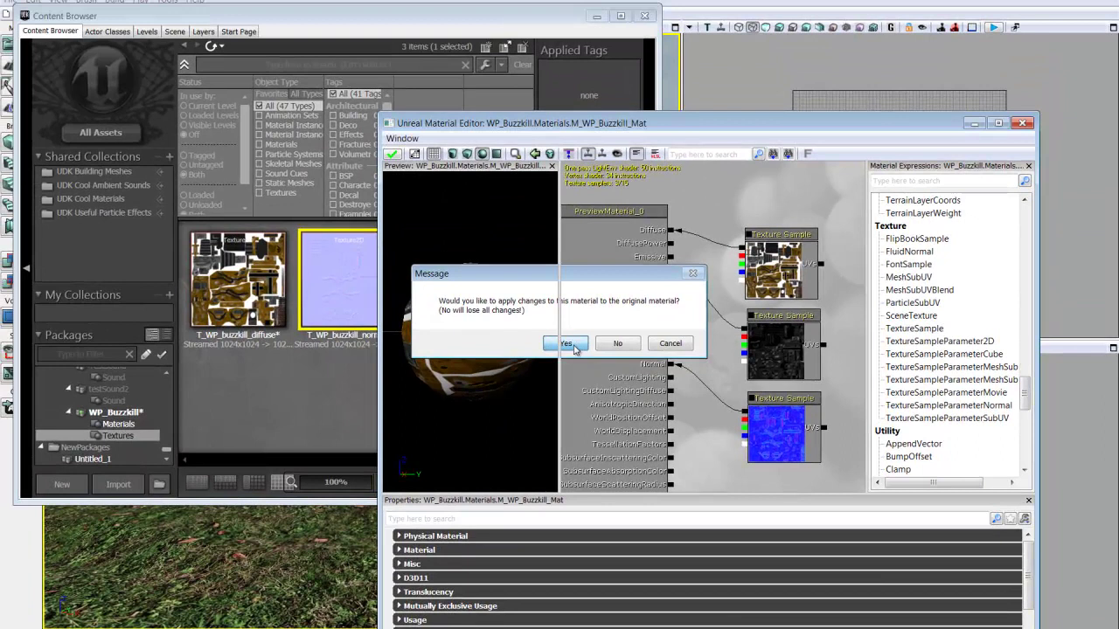
- Apply the texture wiring to M_WP_Buzzkill_Mat and view the WP_Buzzkill Materials group containing it
left_click(566, 344)
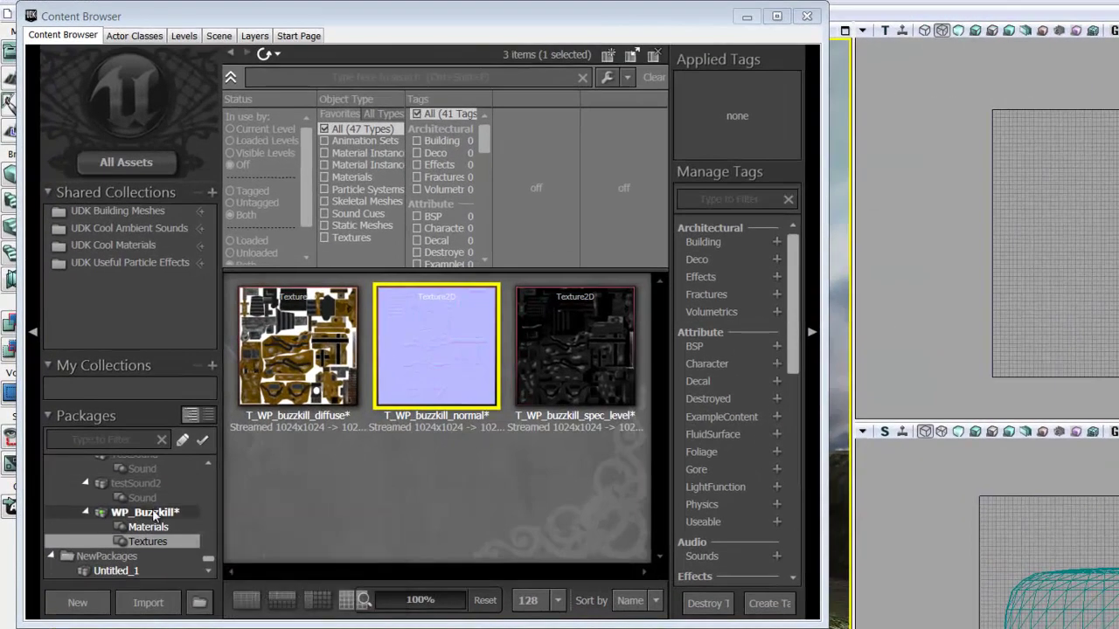
left_click(145, 518)
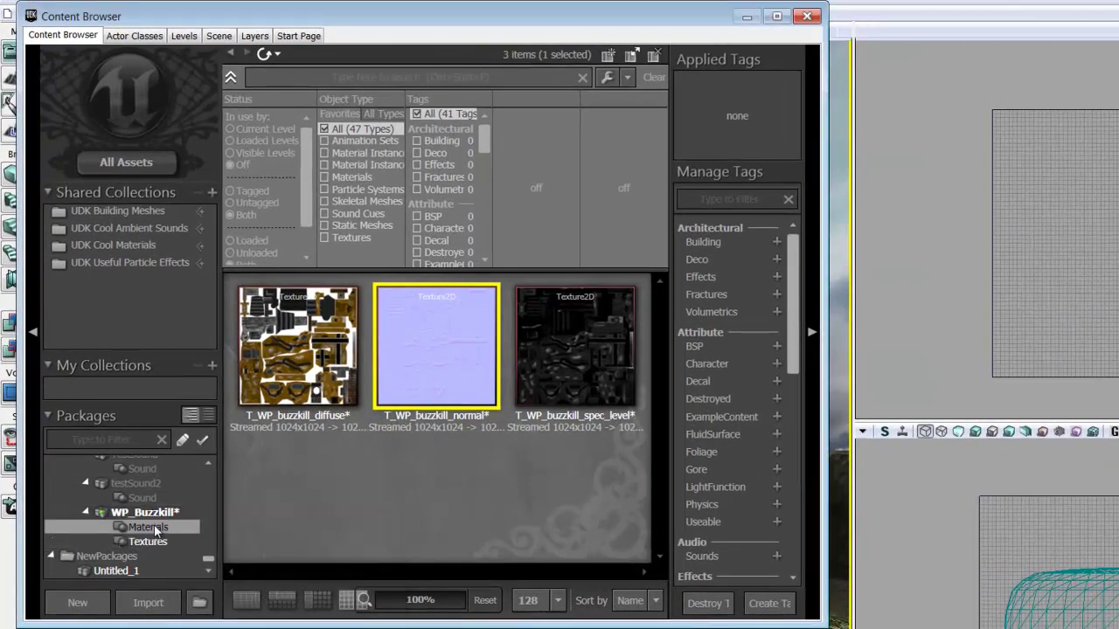